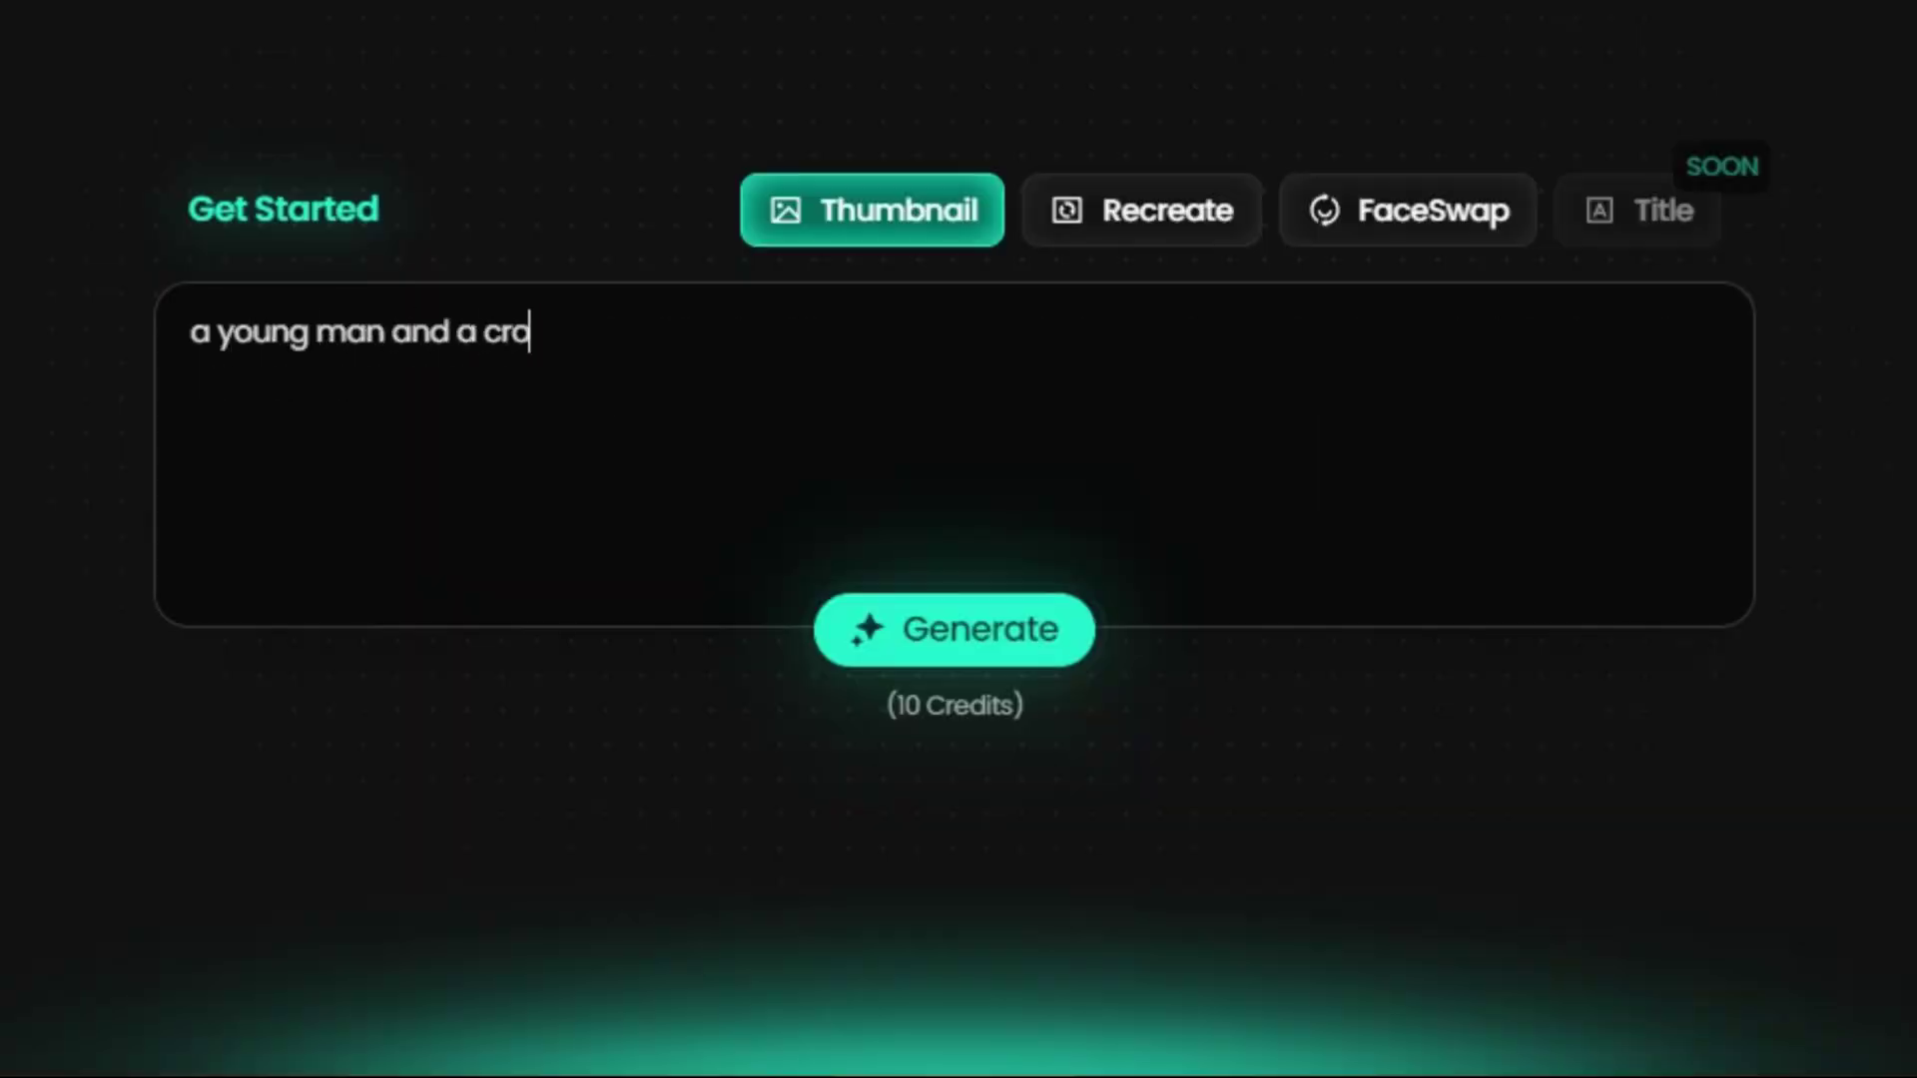
Submit the man-and-crow chess prompt, browse the homepage, and log in to the dashboard.
type("w sitting in a room playing chess. the man is wearing trucker cap with hands on his face showing thinking posture. both man and crow are looking towards each other. the thumbnail shows the concept of testing the")
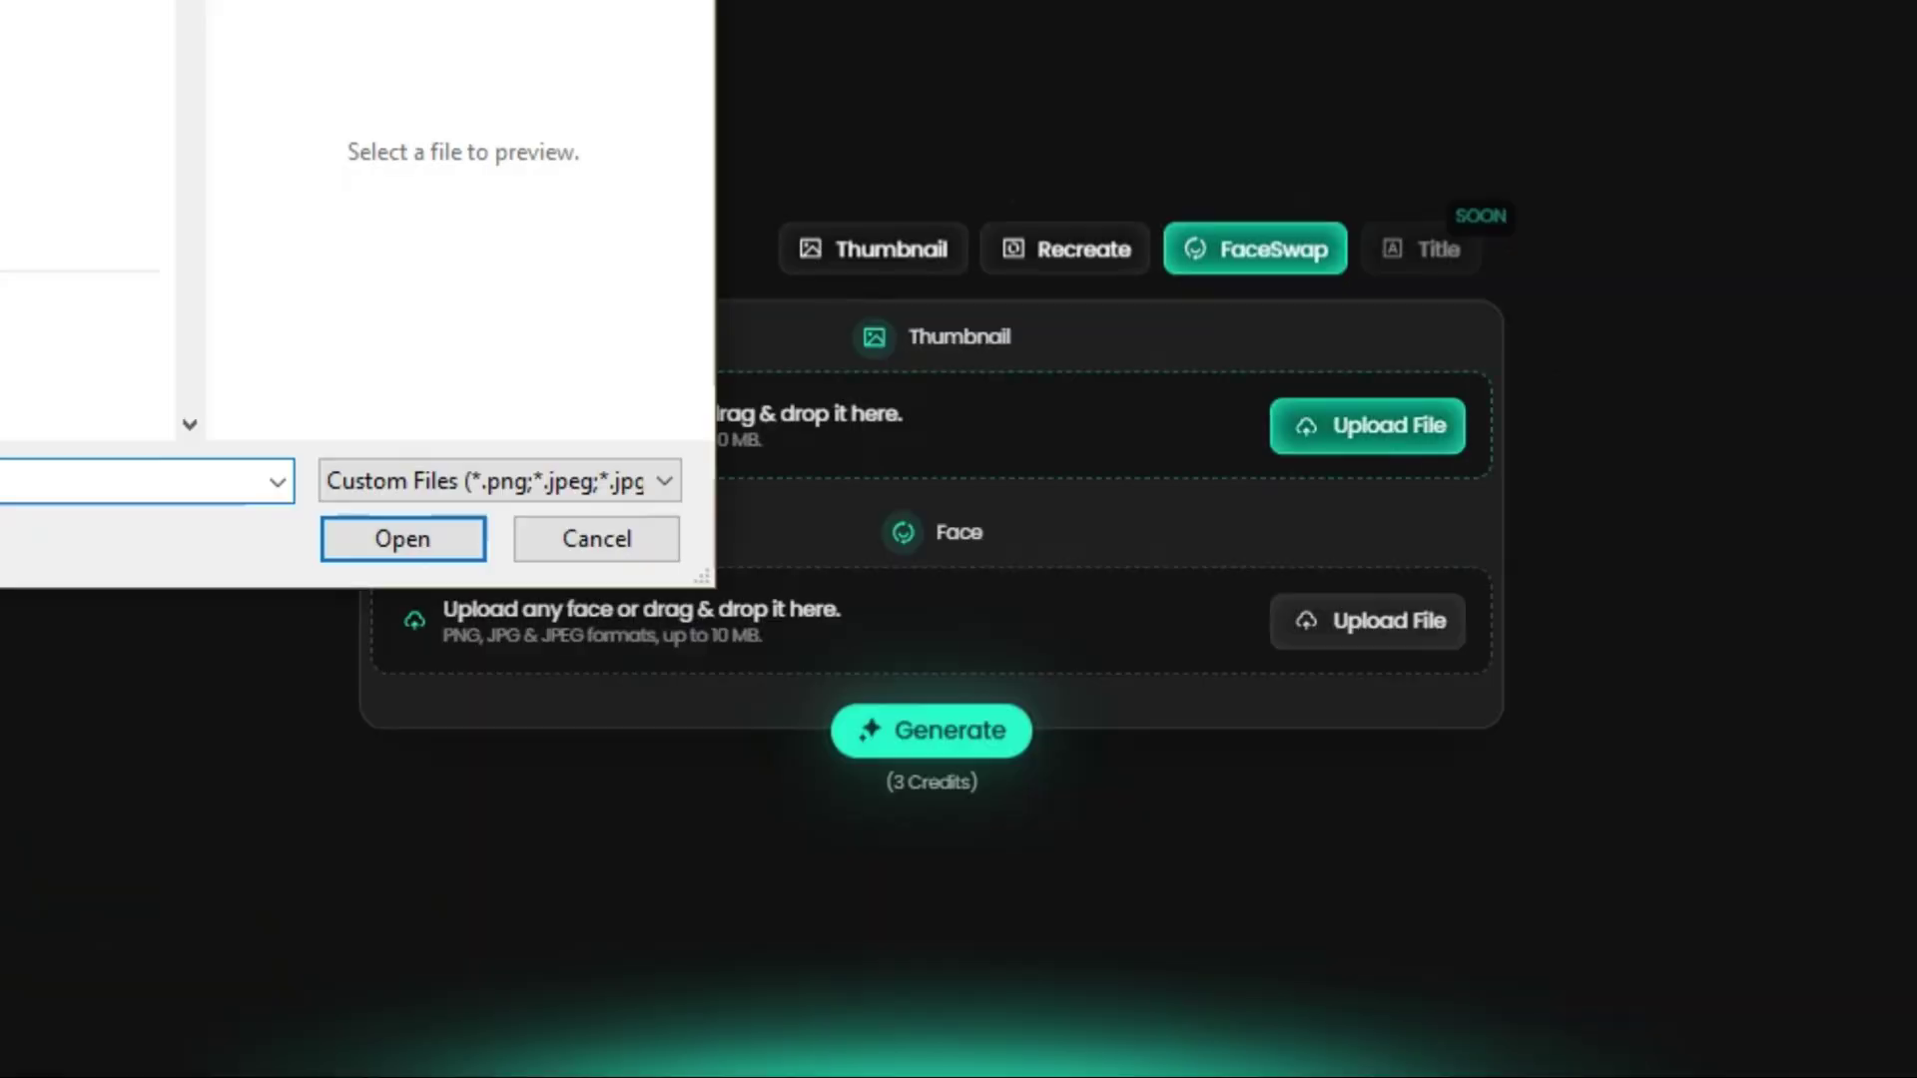
key("Return")
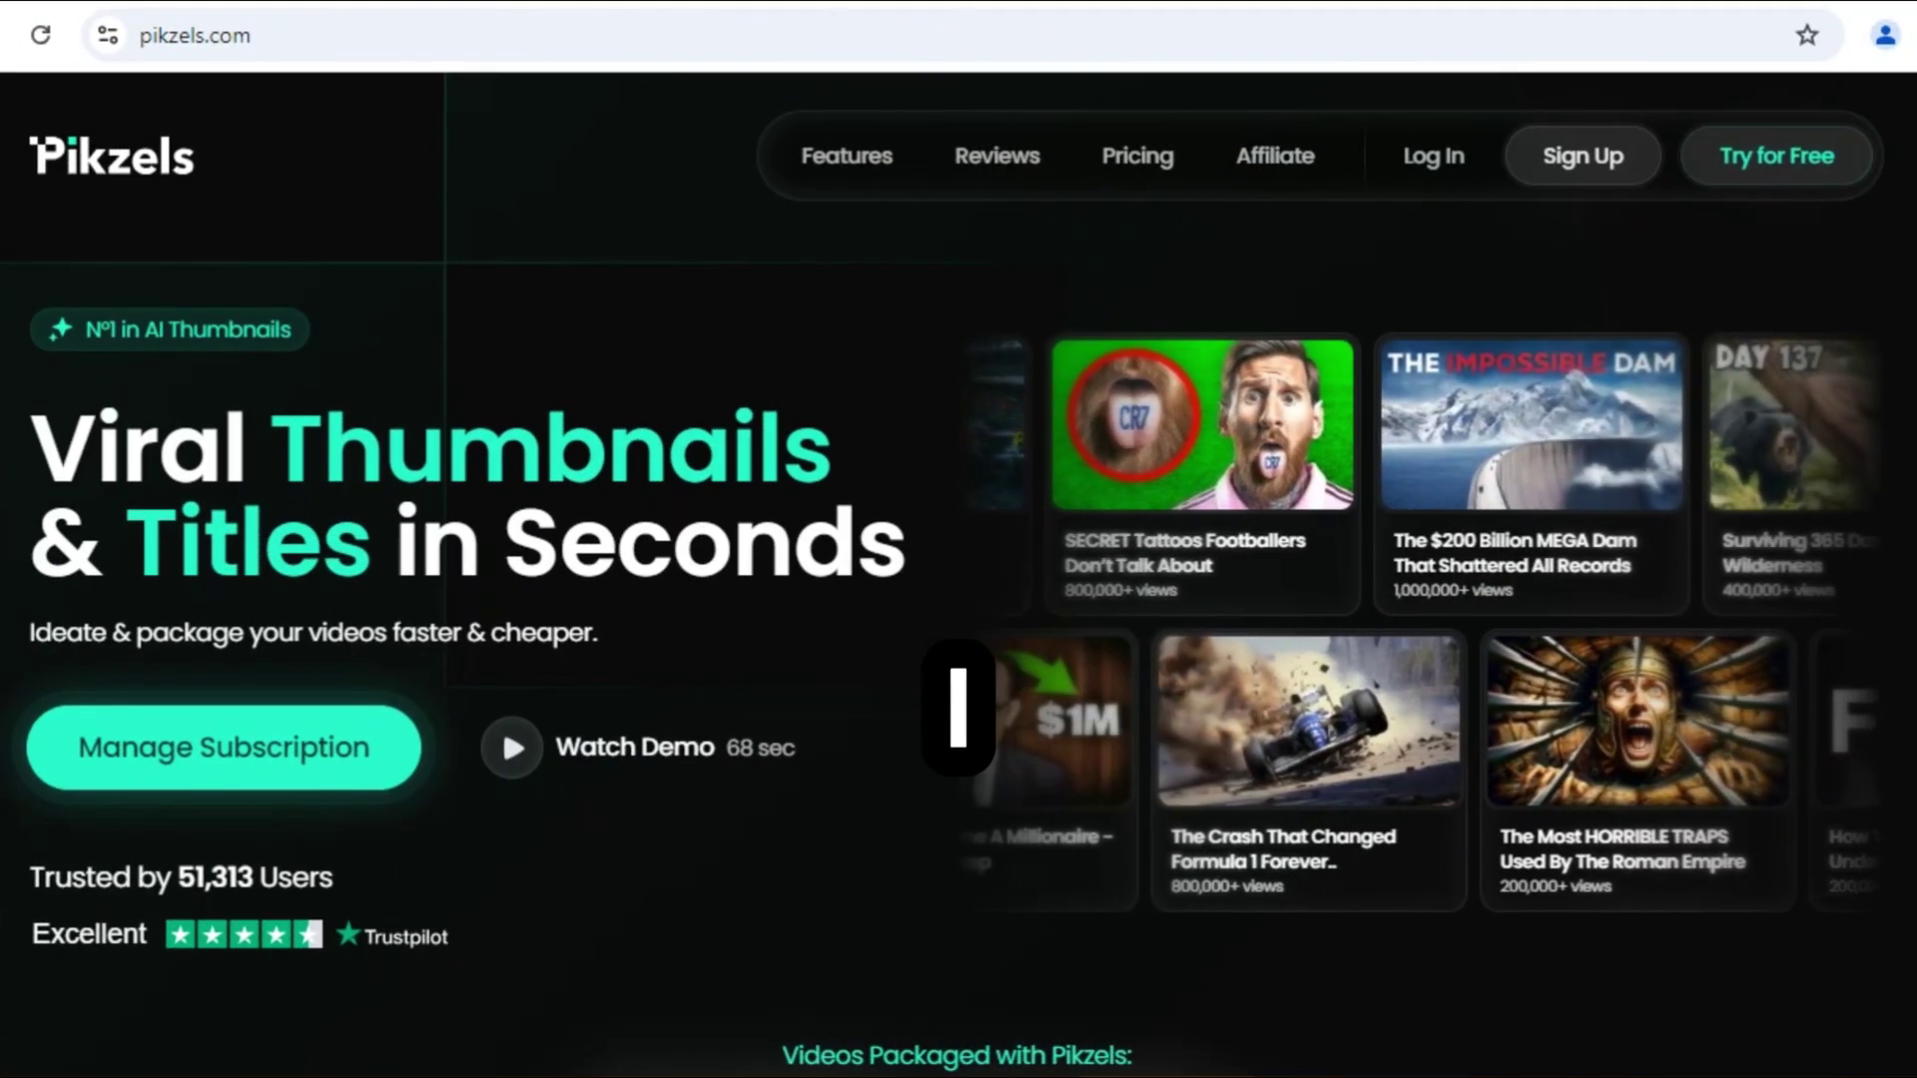
scroll(958, 539, "down", 7)
scroll(959, 539, "down", 8)
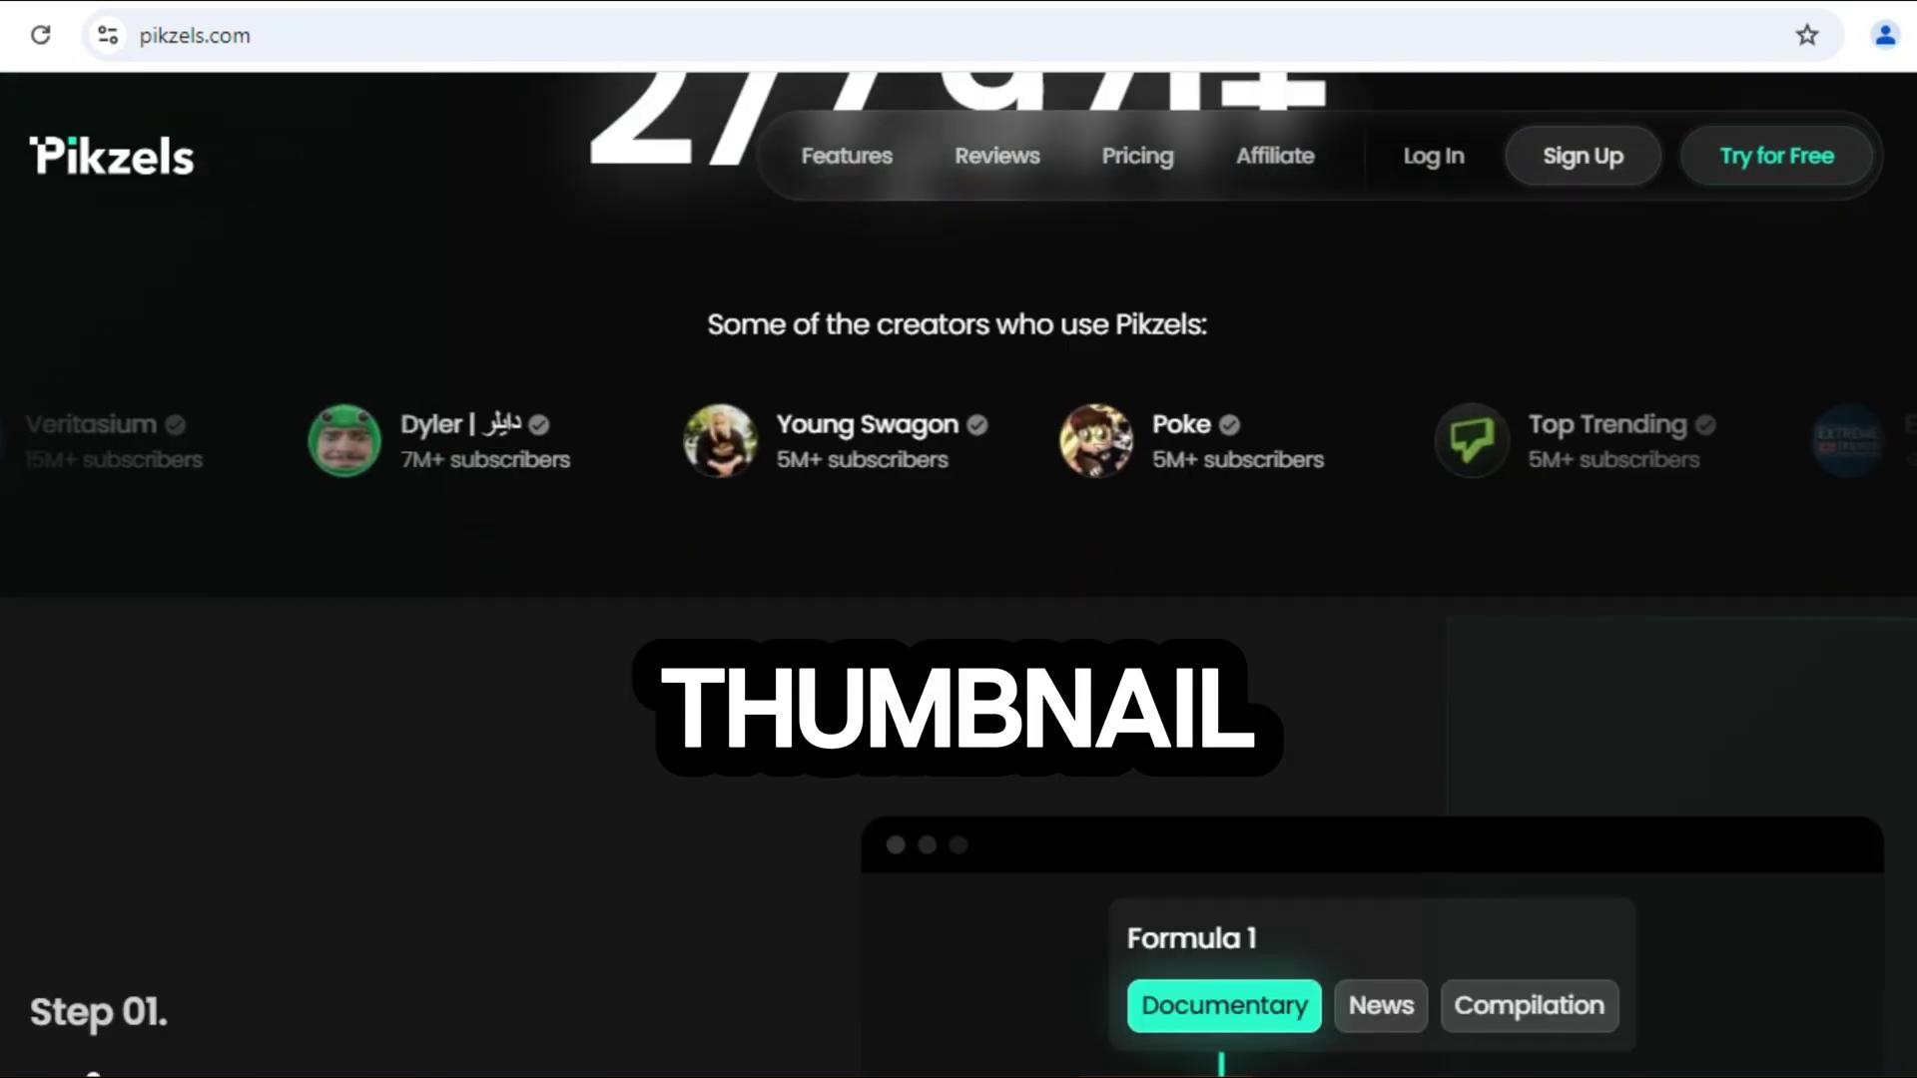
scroll(958, 539, "up", 2)
scroll(958, 539, "up", 12)
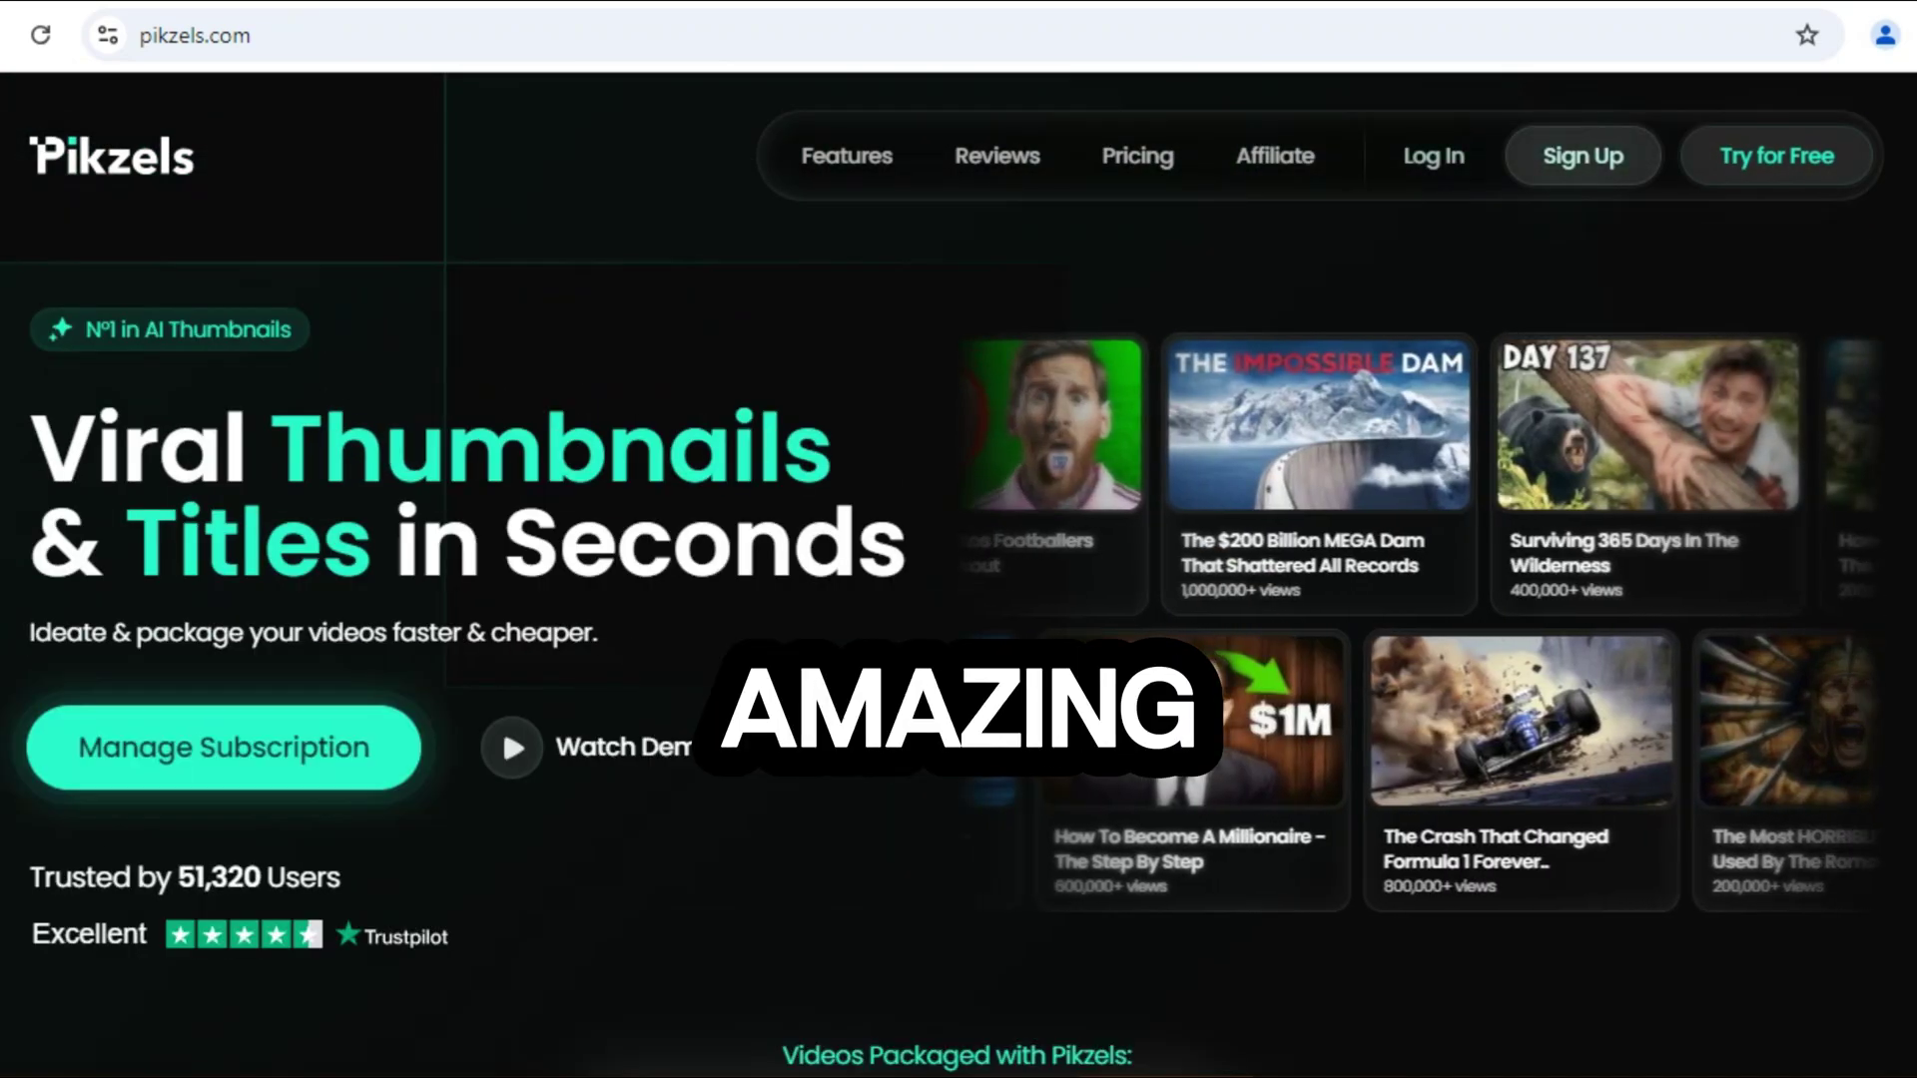
left_click(1432, 156)
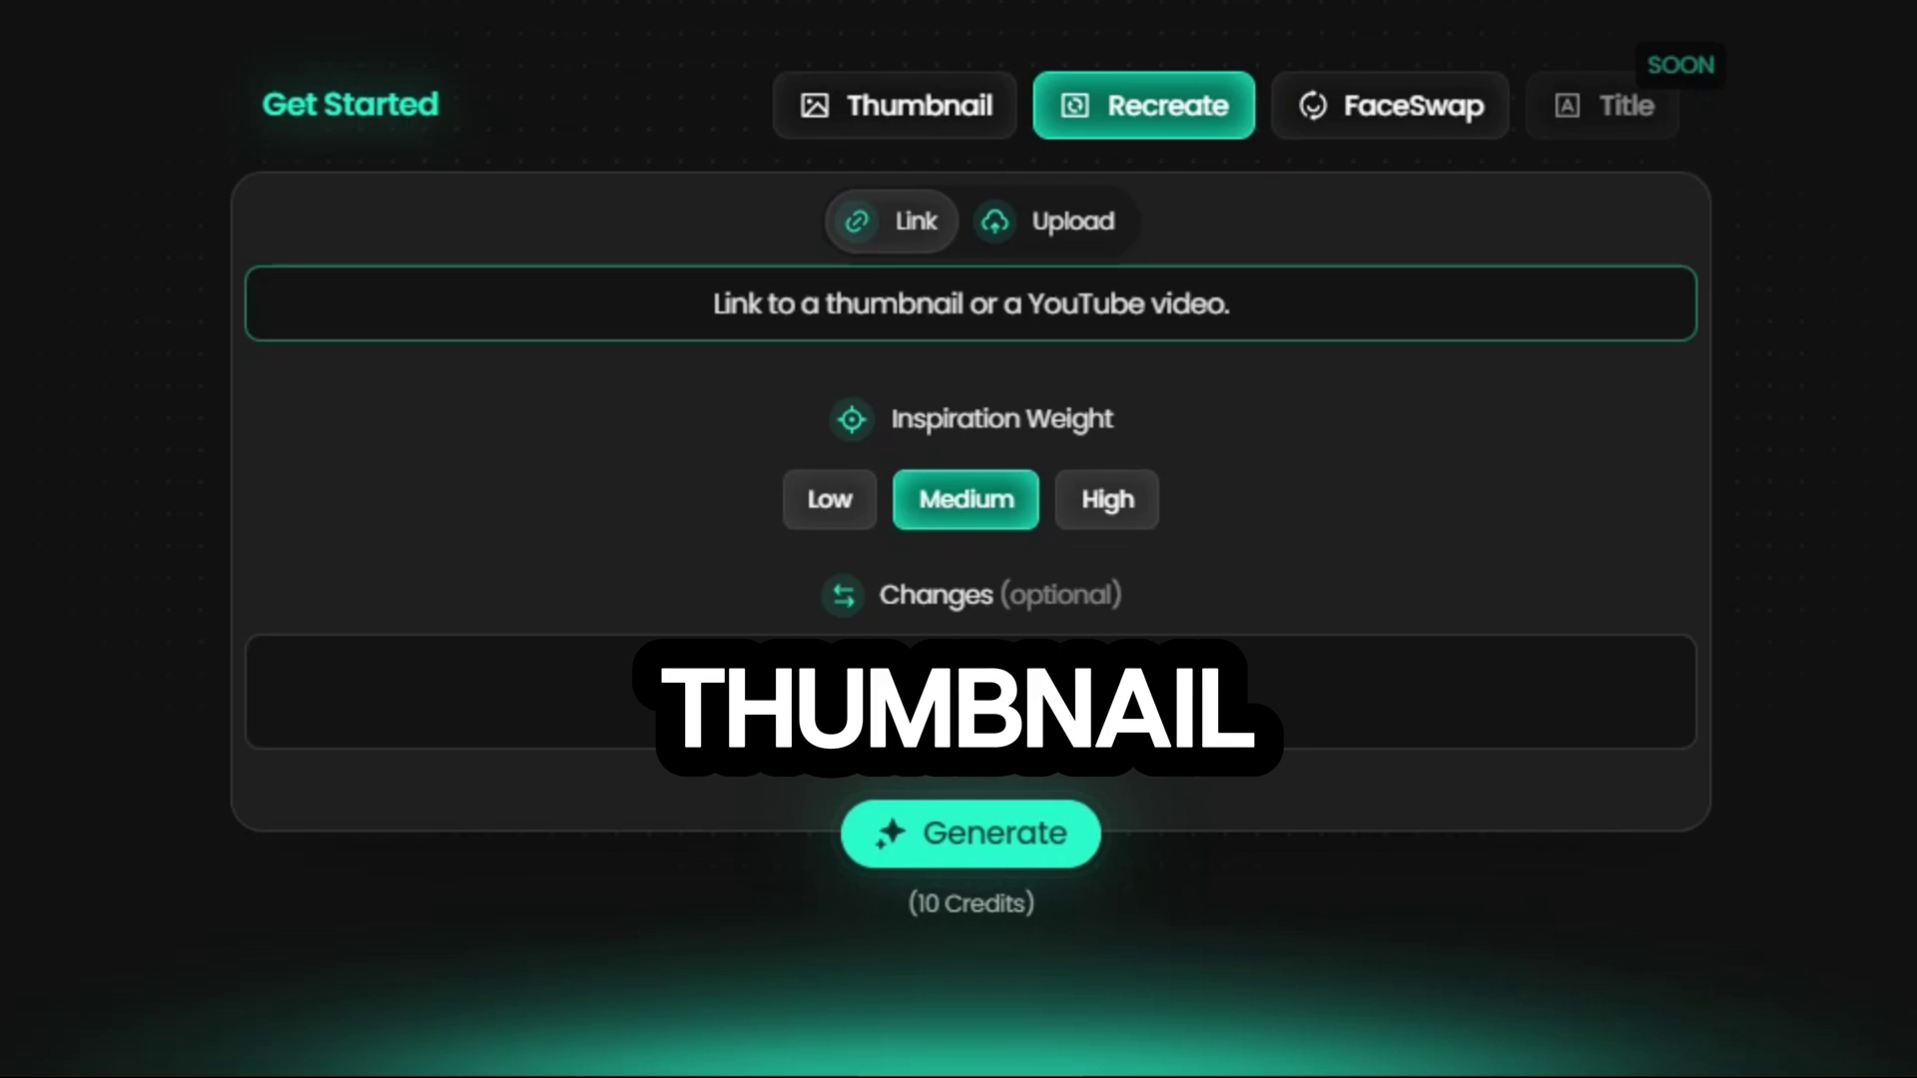
left_click(971, 302)
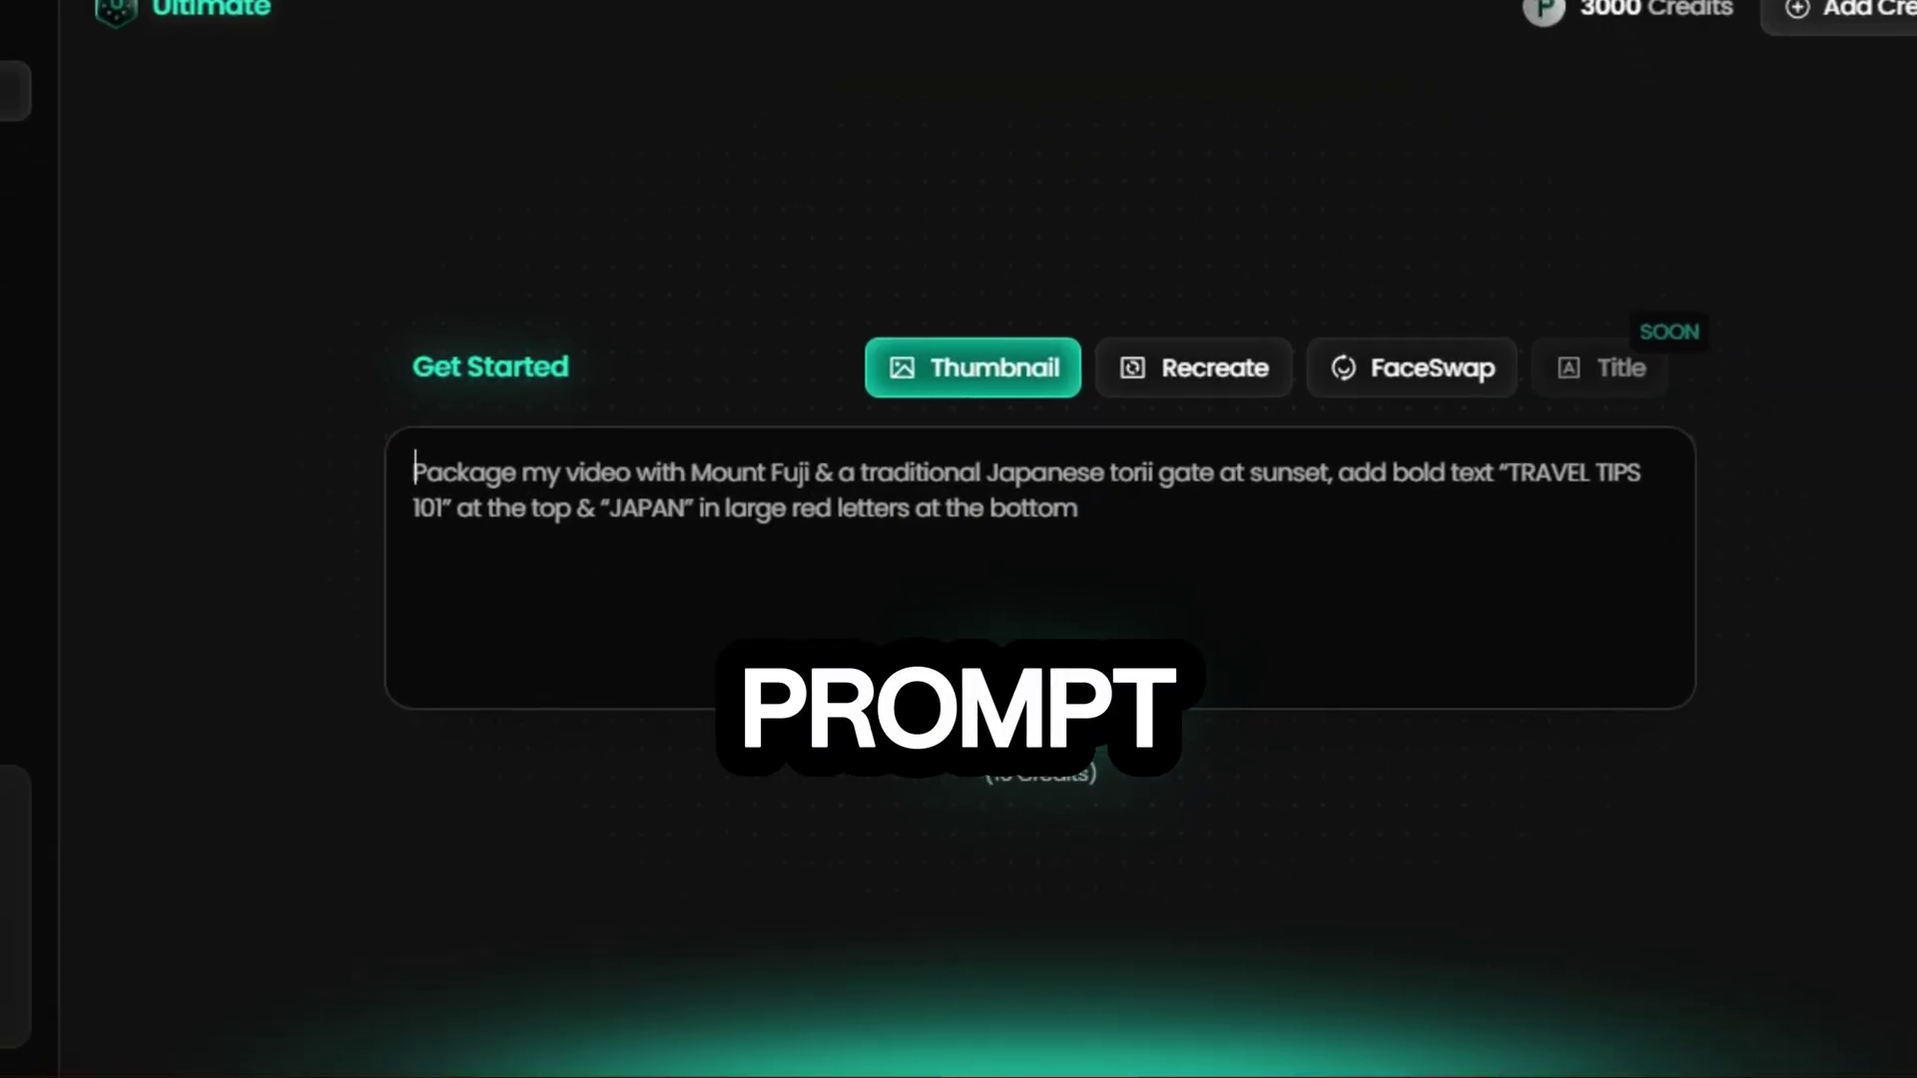
Generate a thumbnail of a trucker-capped man playing chess against the world's smartest crow.
type("a")
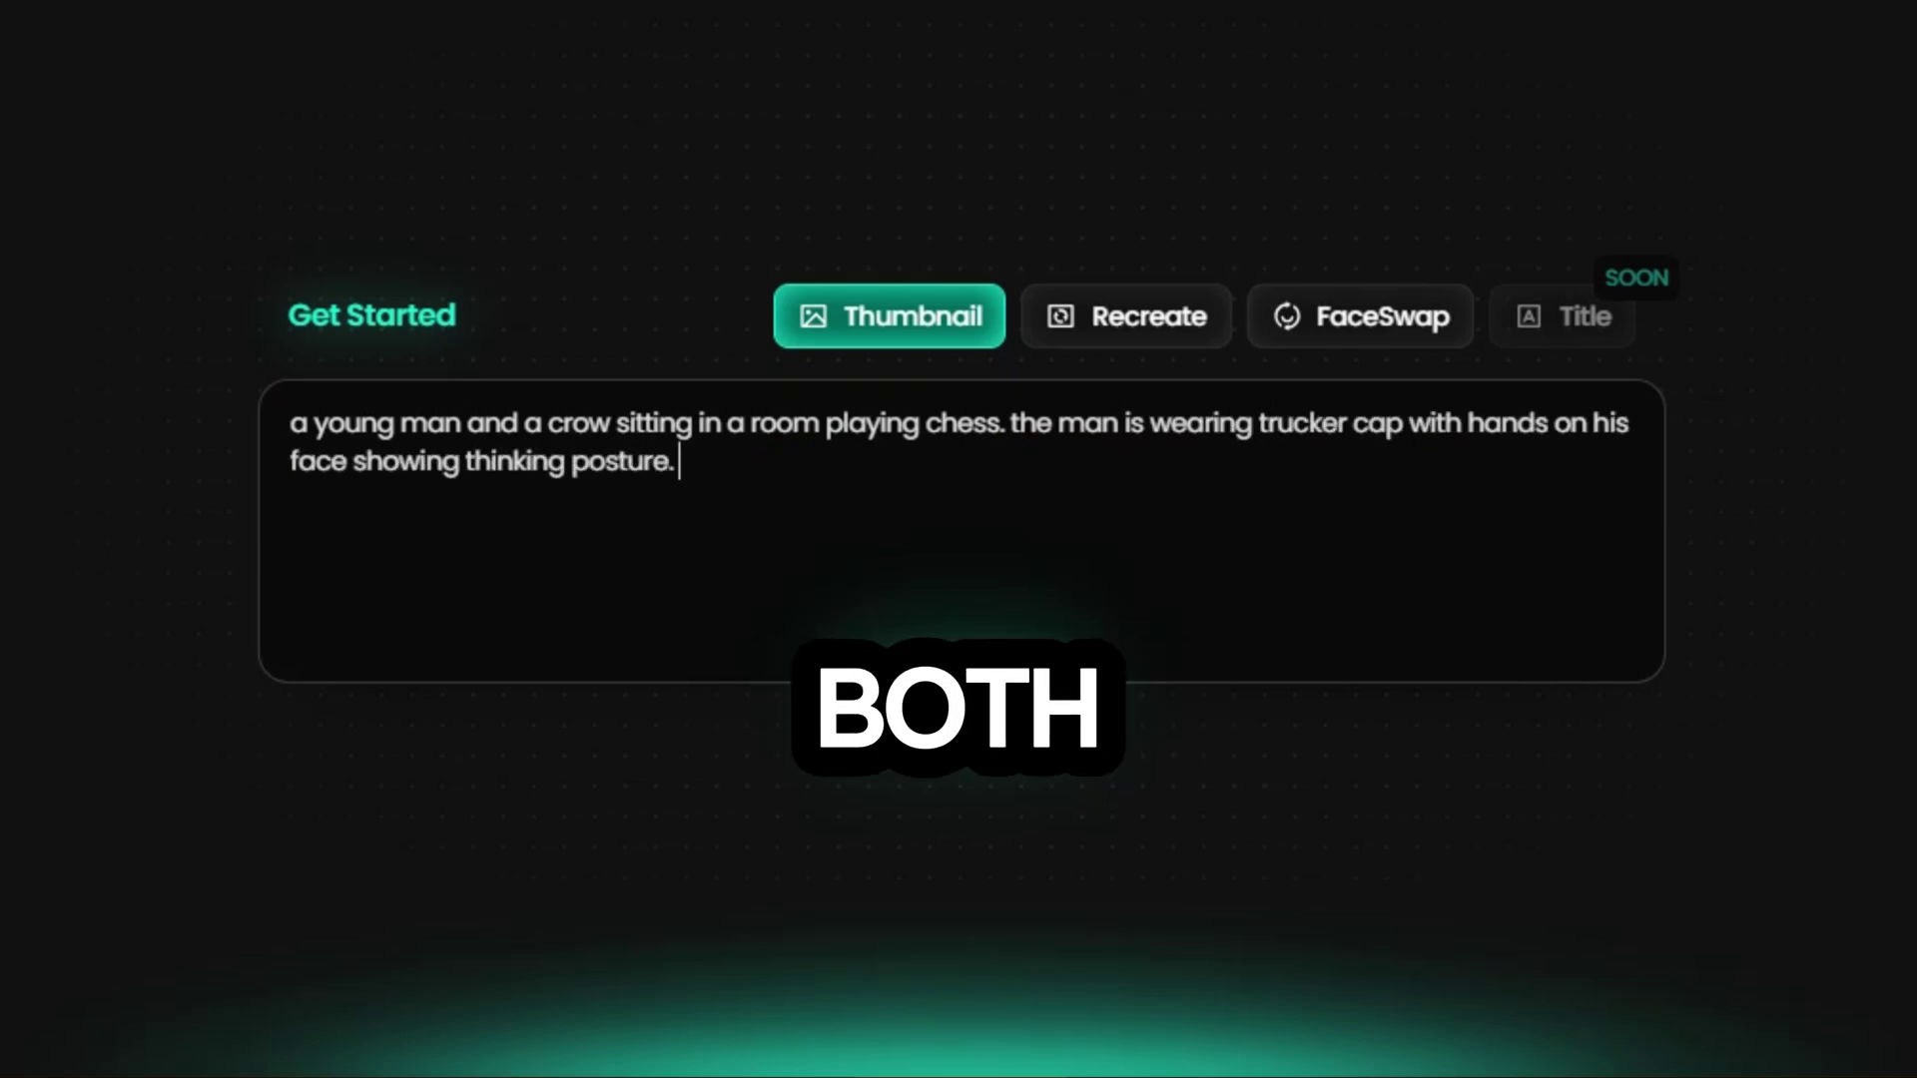
type("towards each other. the thumbnail shows")
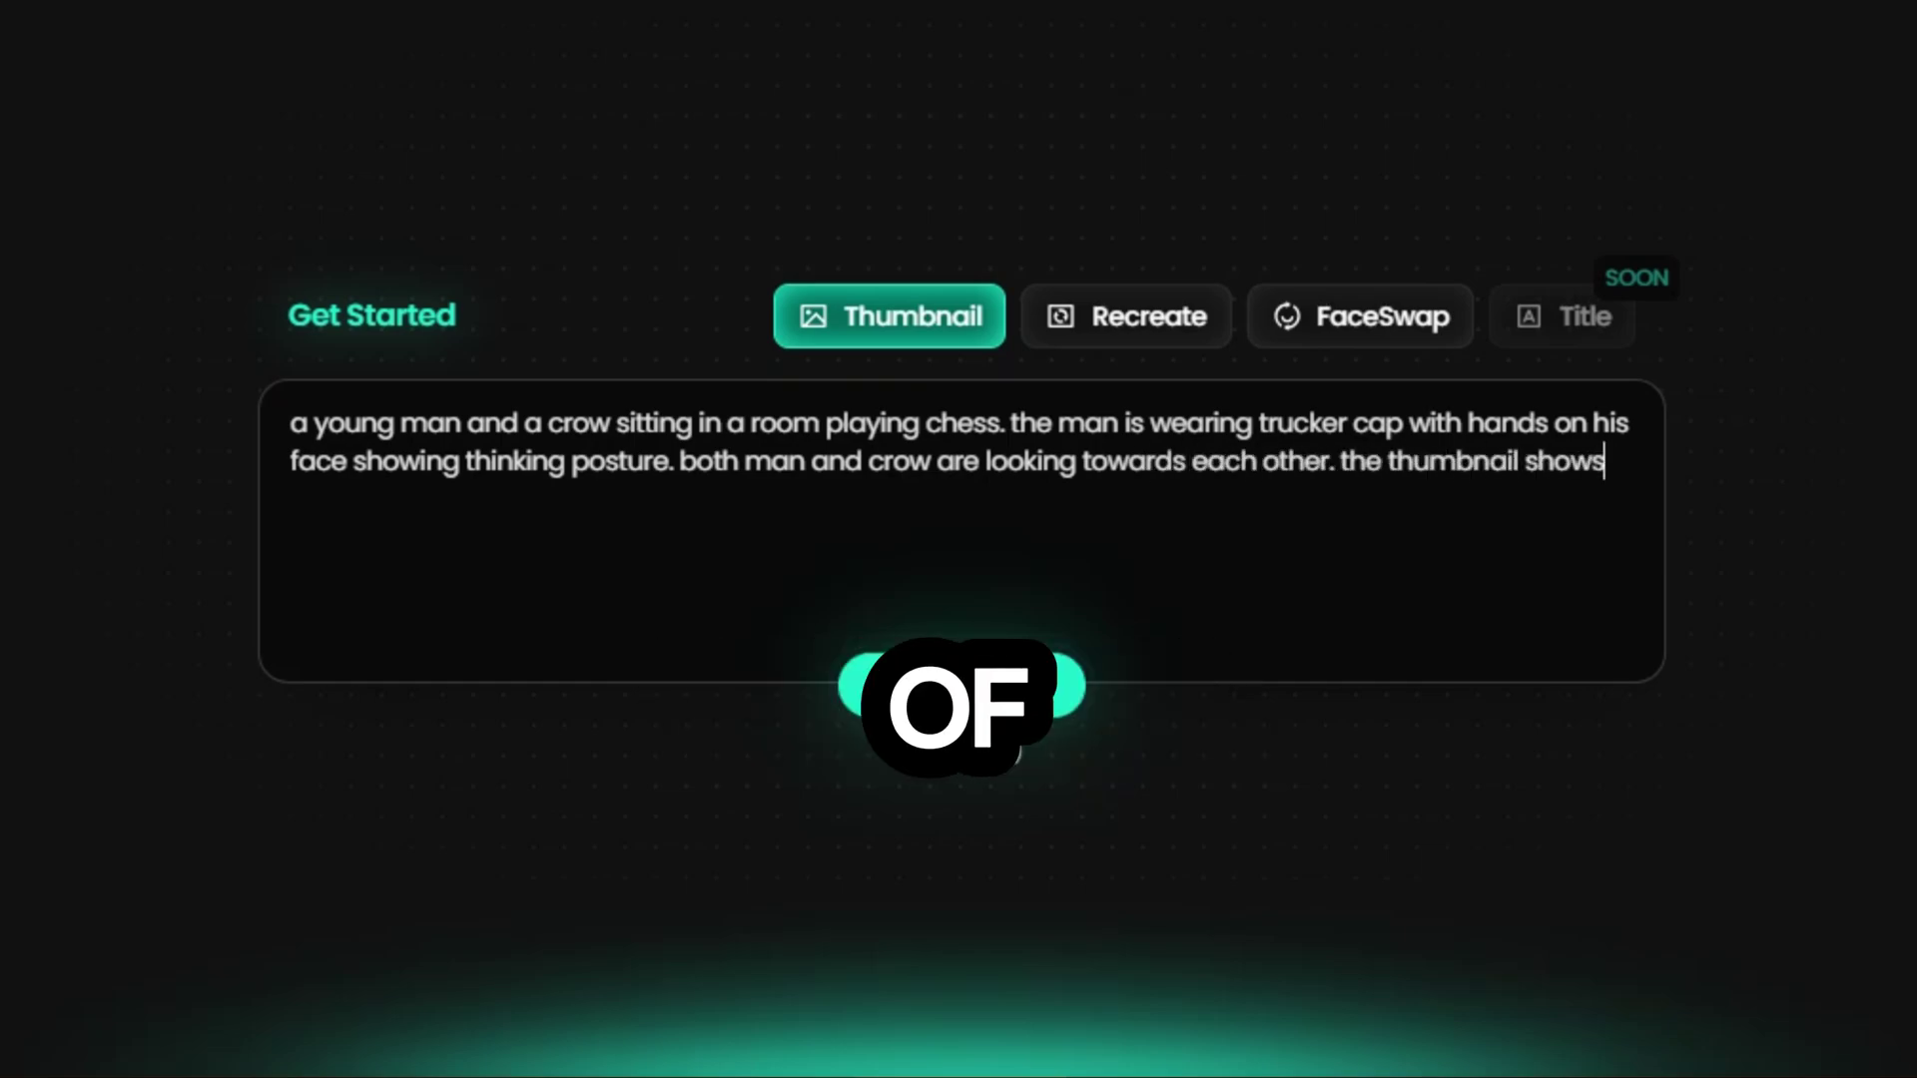
type(" the concept of testing the worlds smartest crow")
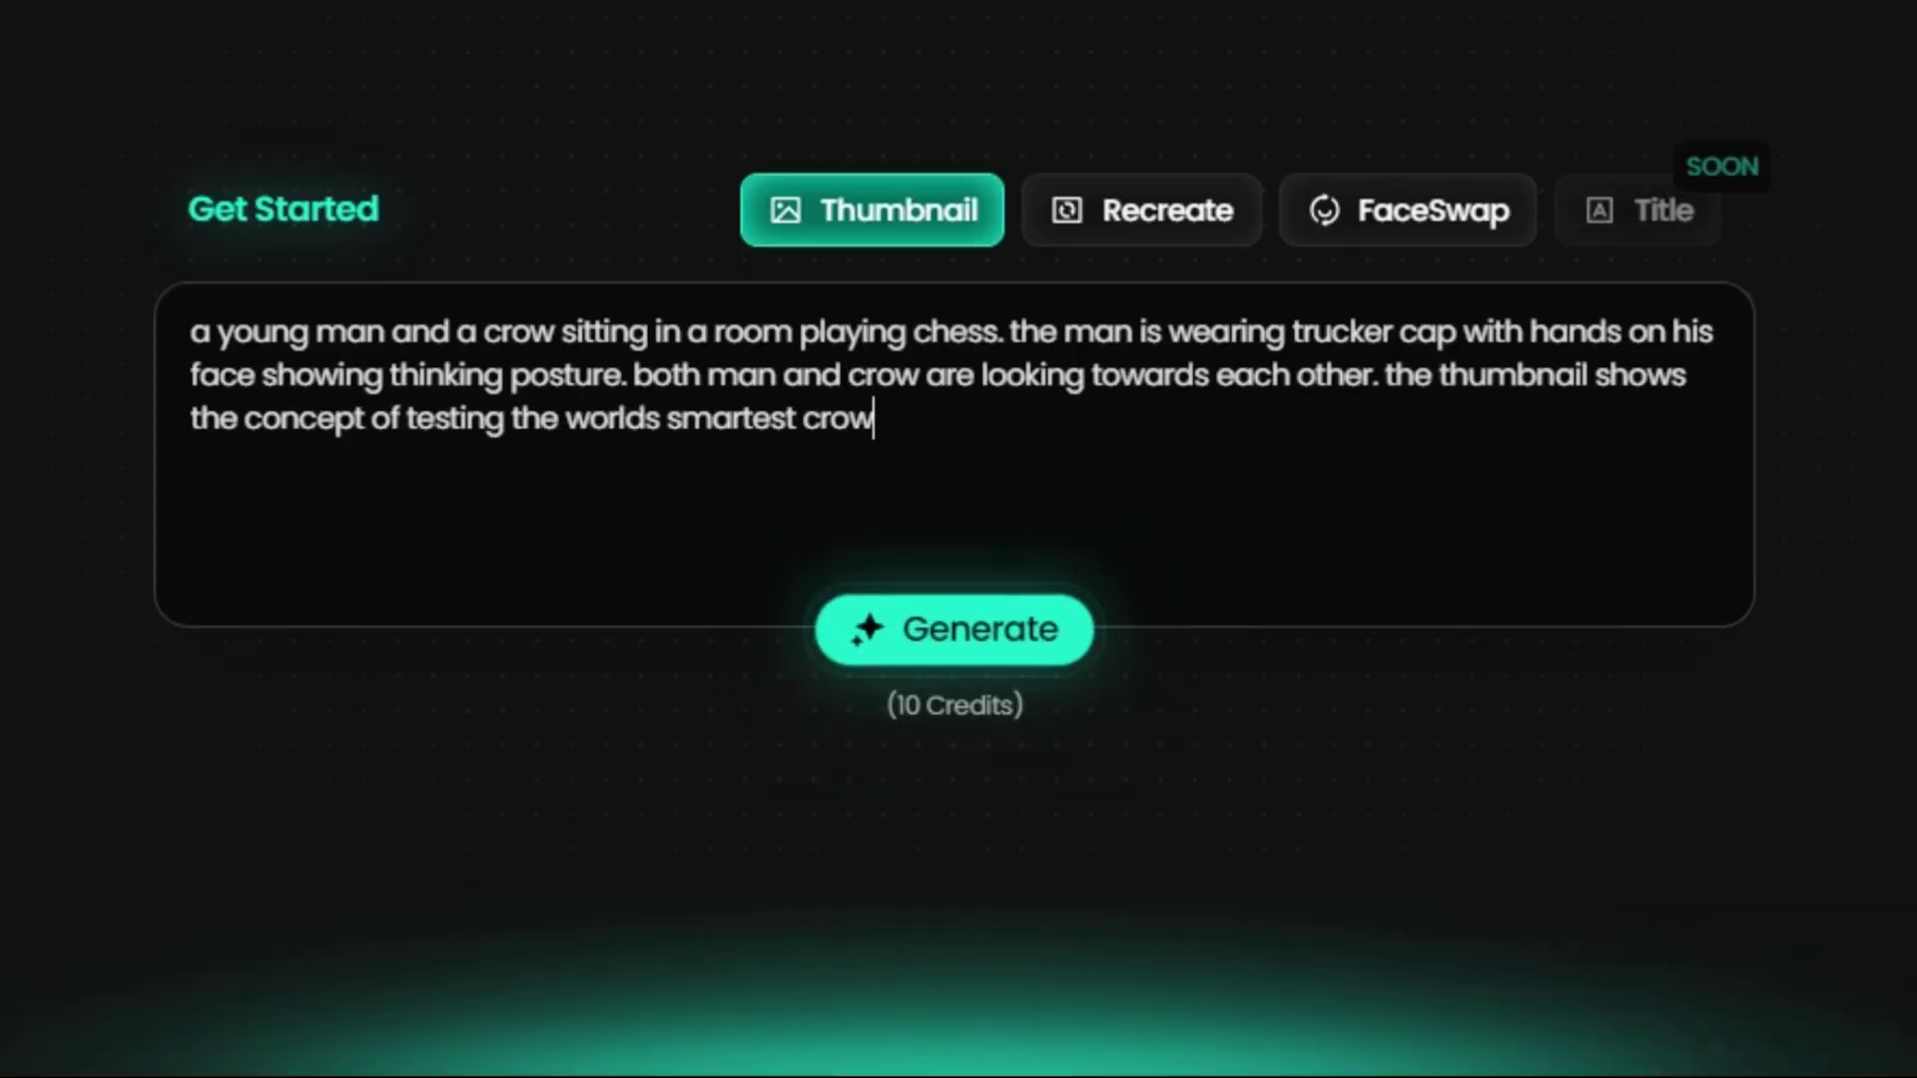
key("Return")
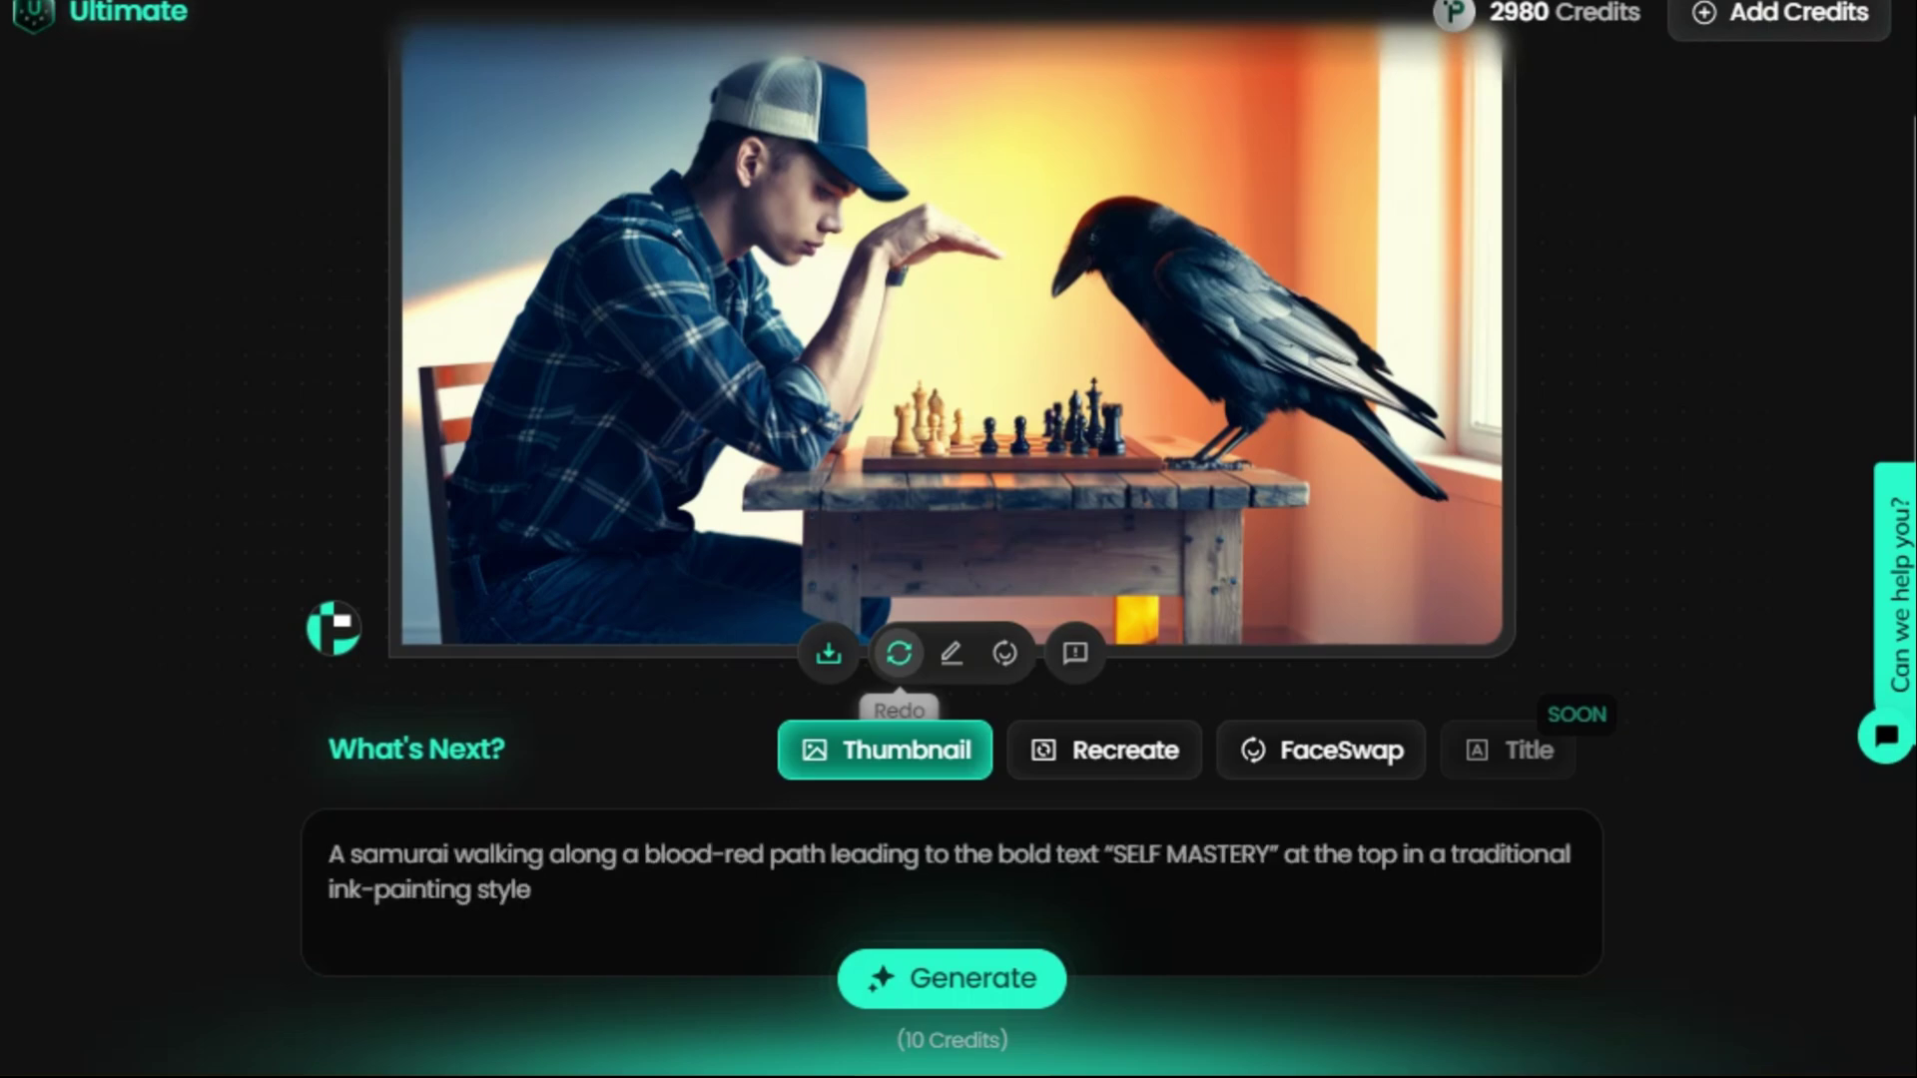
Regenerate the chess thumbnail with Redo and preview the new version full-size.
left_click(898, 653)
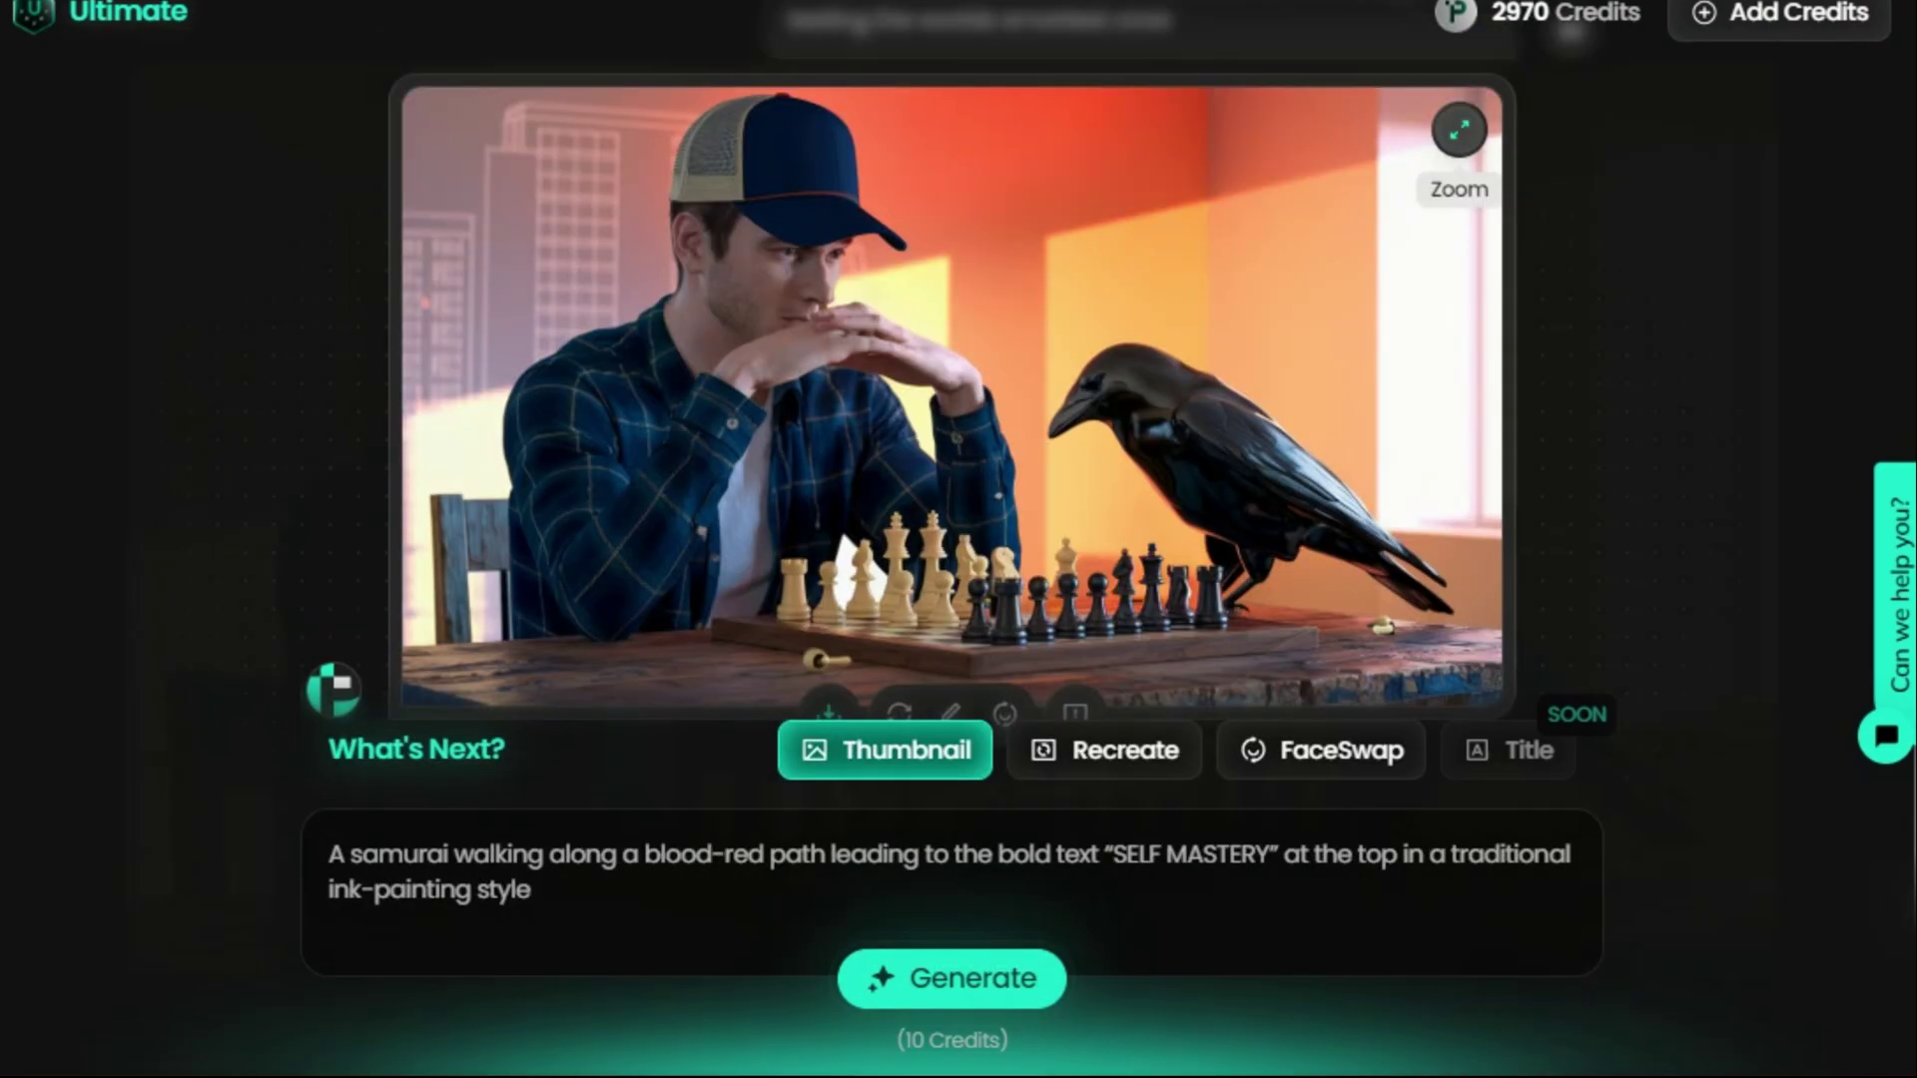
left_click(1458, 129)
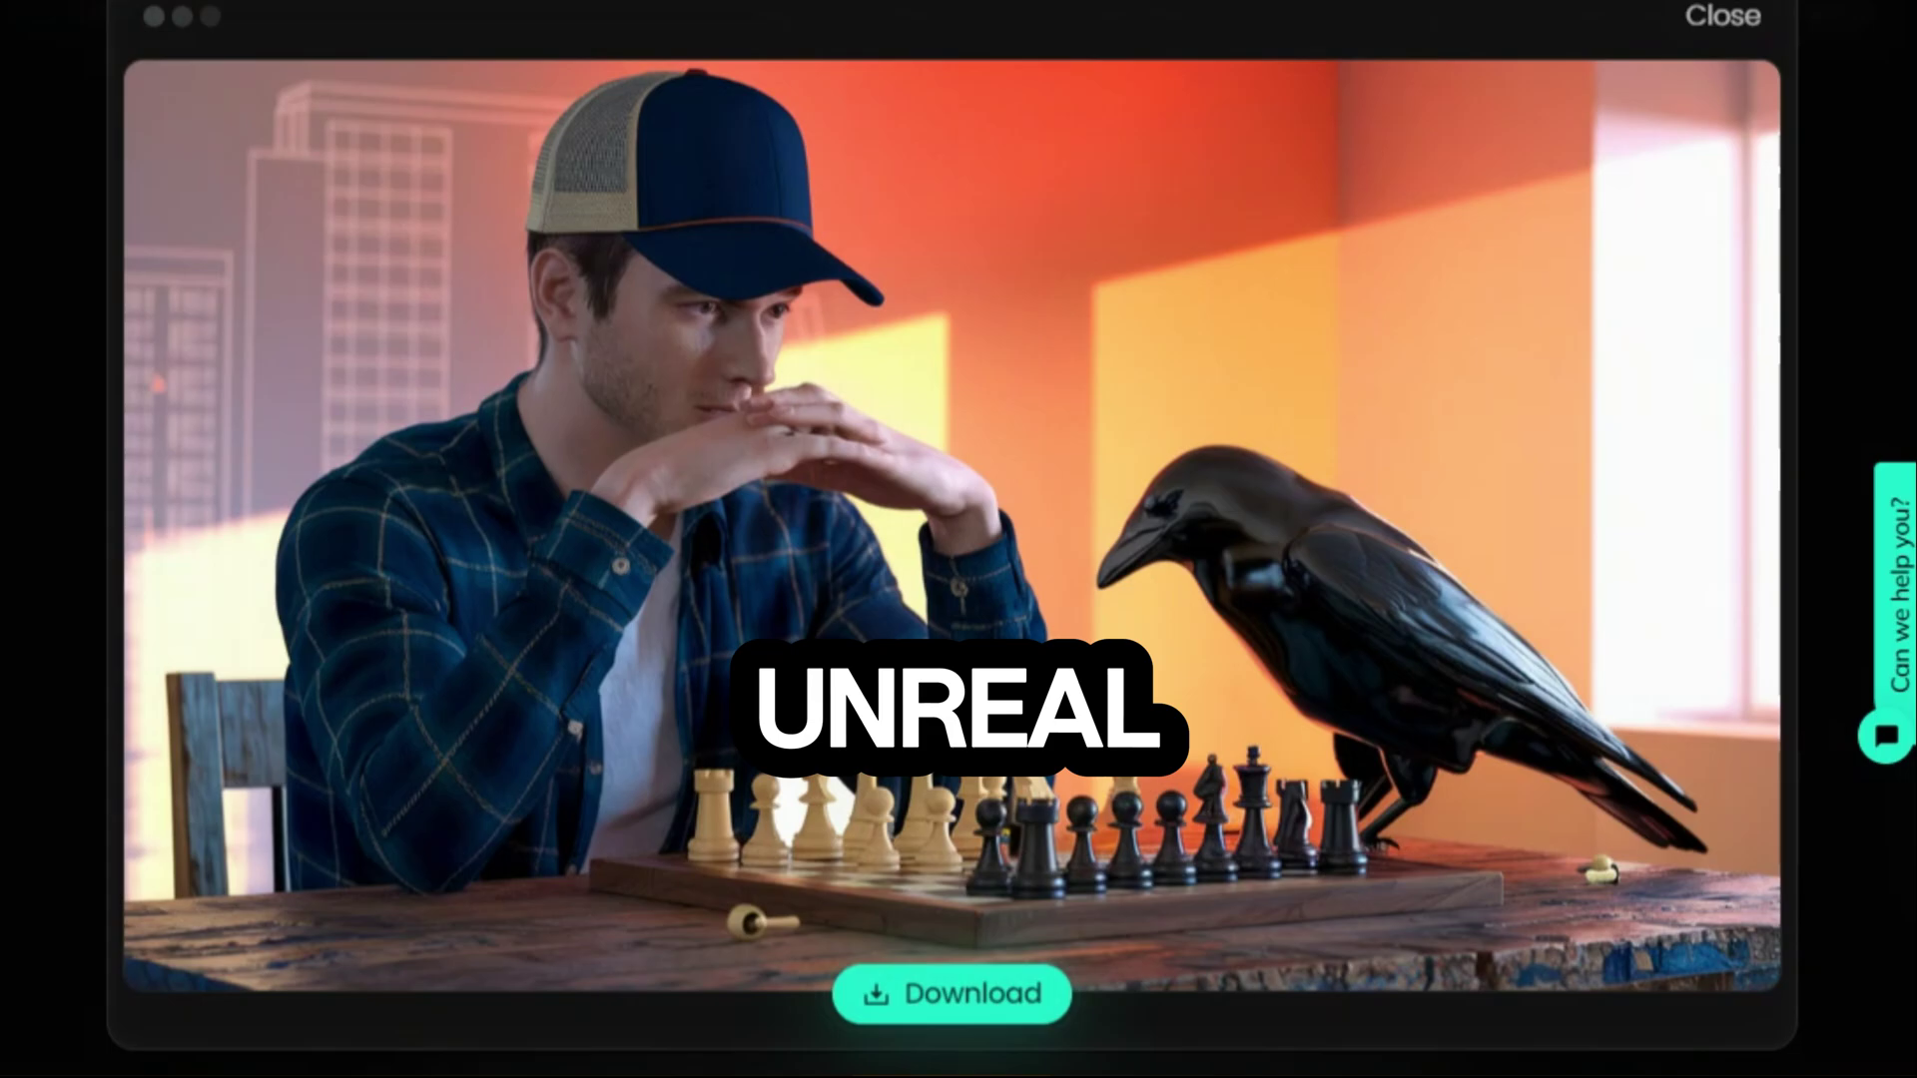
key("Escape")
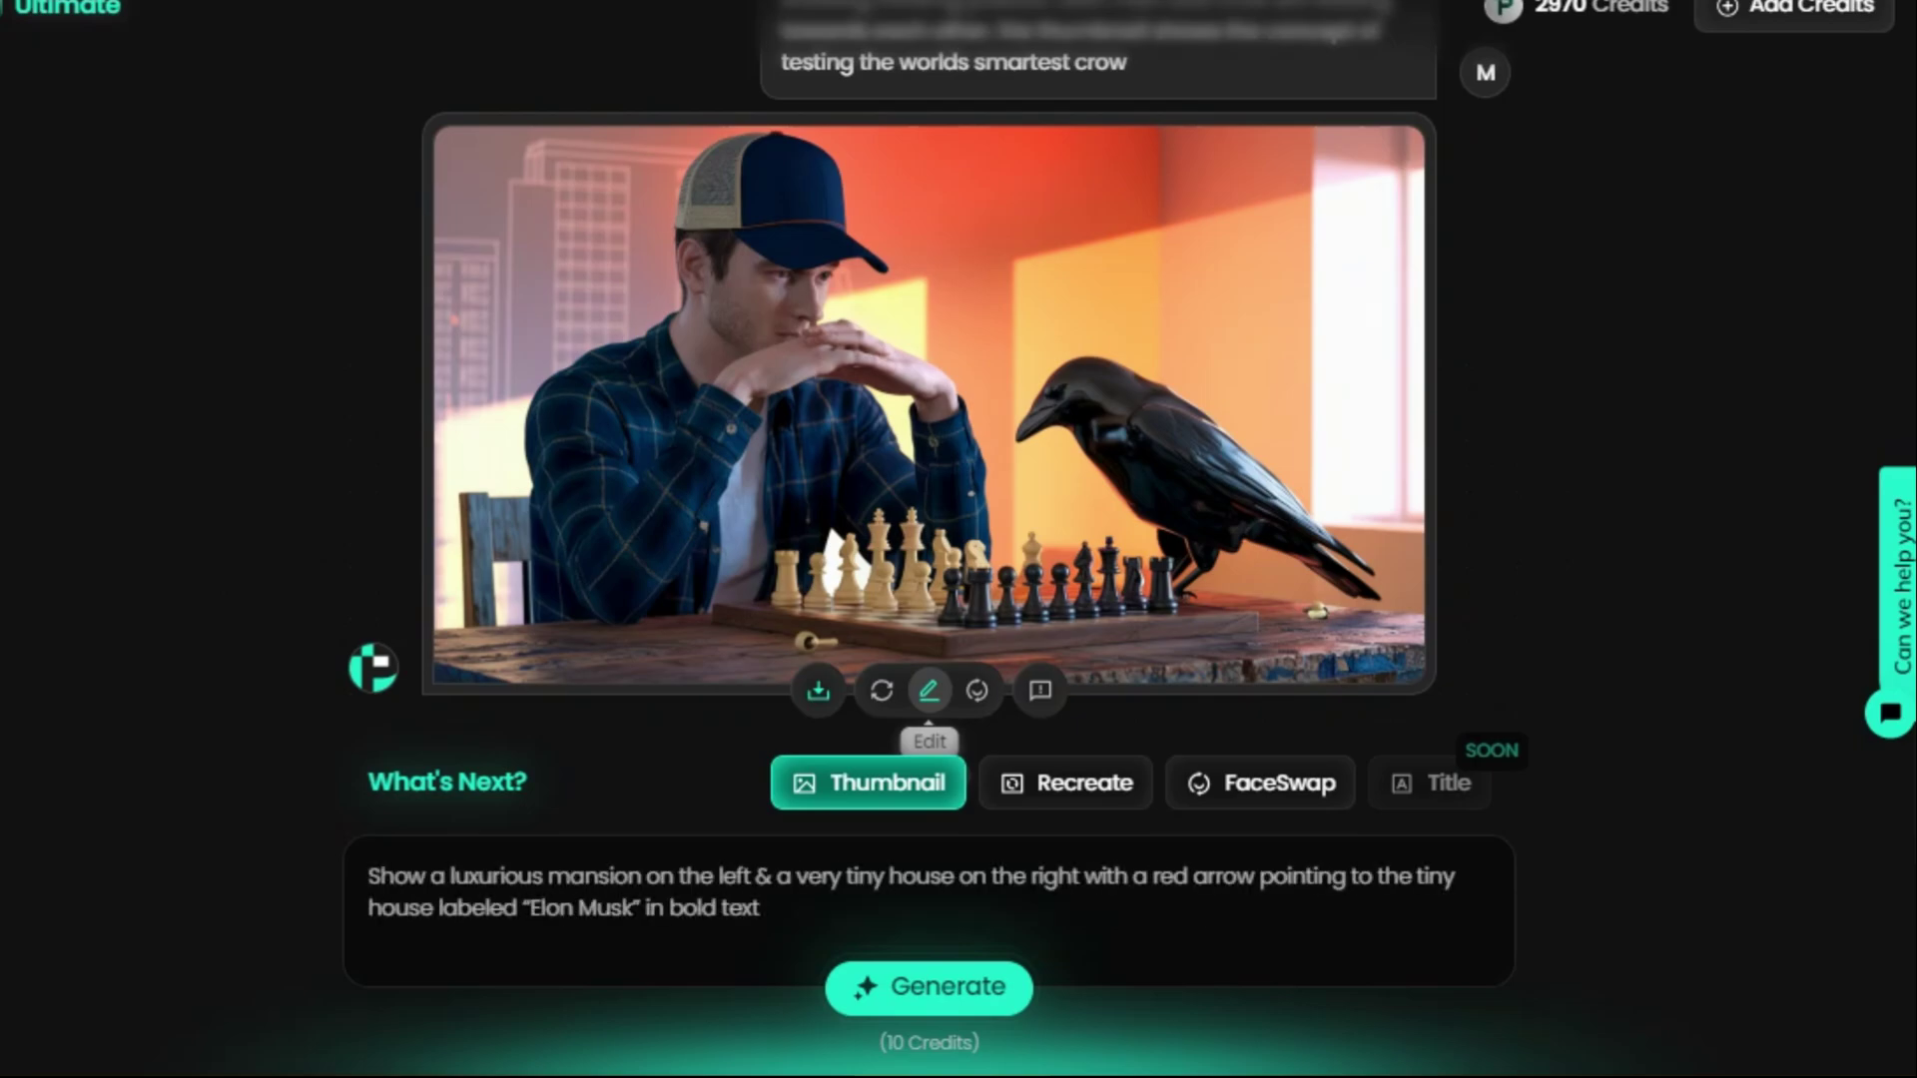
Edit the image for a realistic crow and a middle-aged (30-35) man, then draft a face-each-other request.
left_click(928, 690)
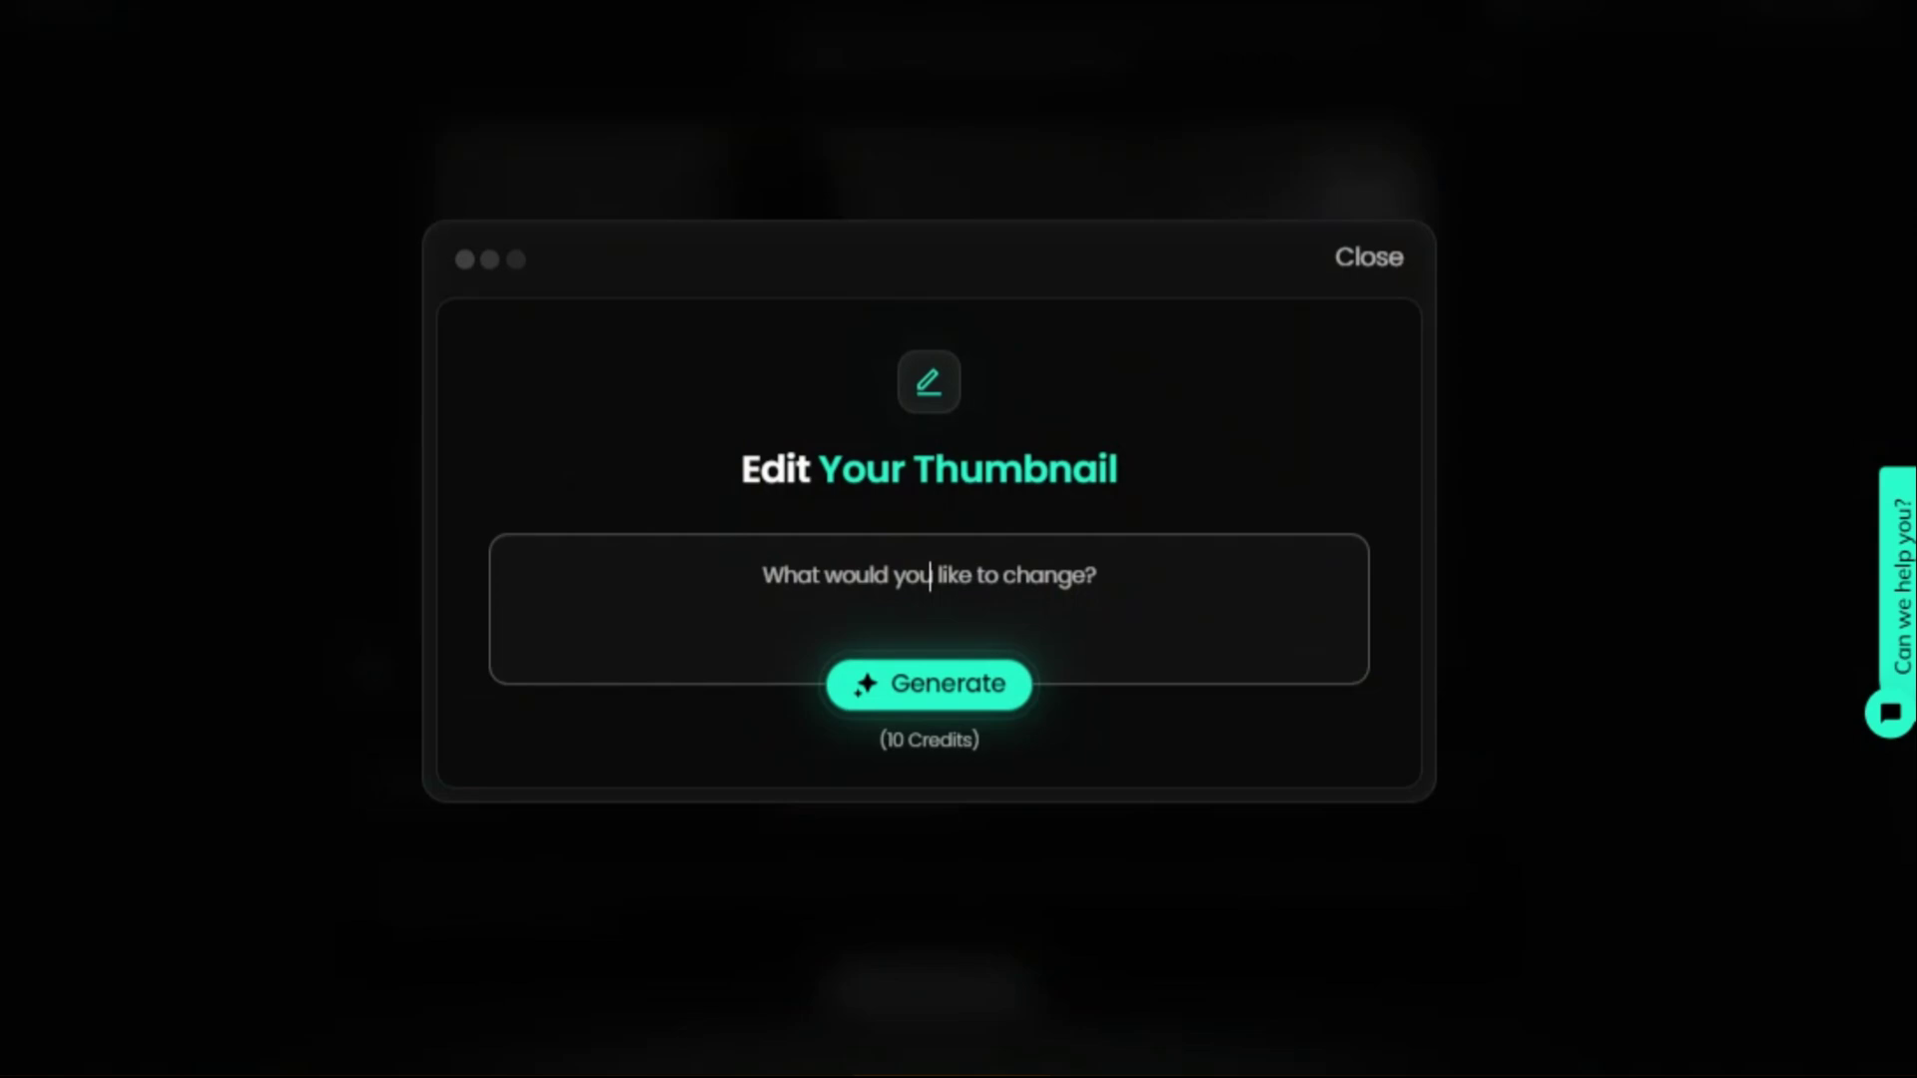
type("change the crow")
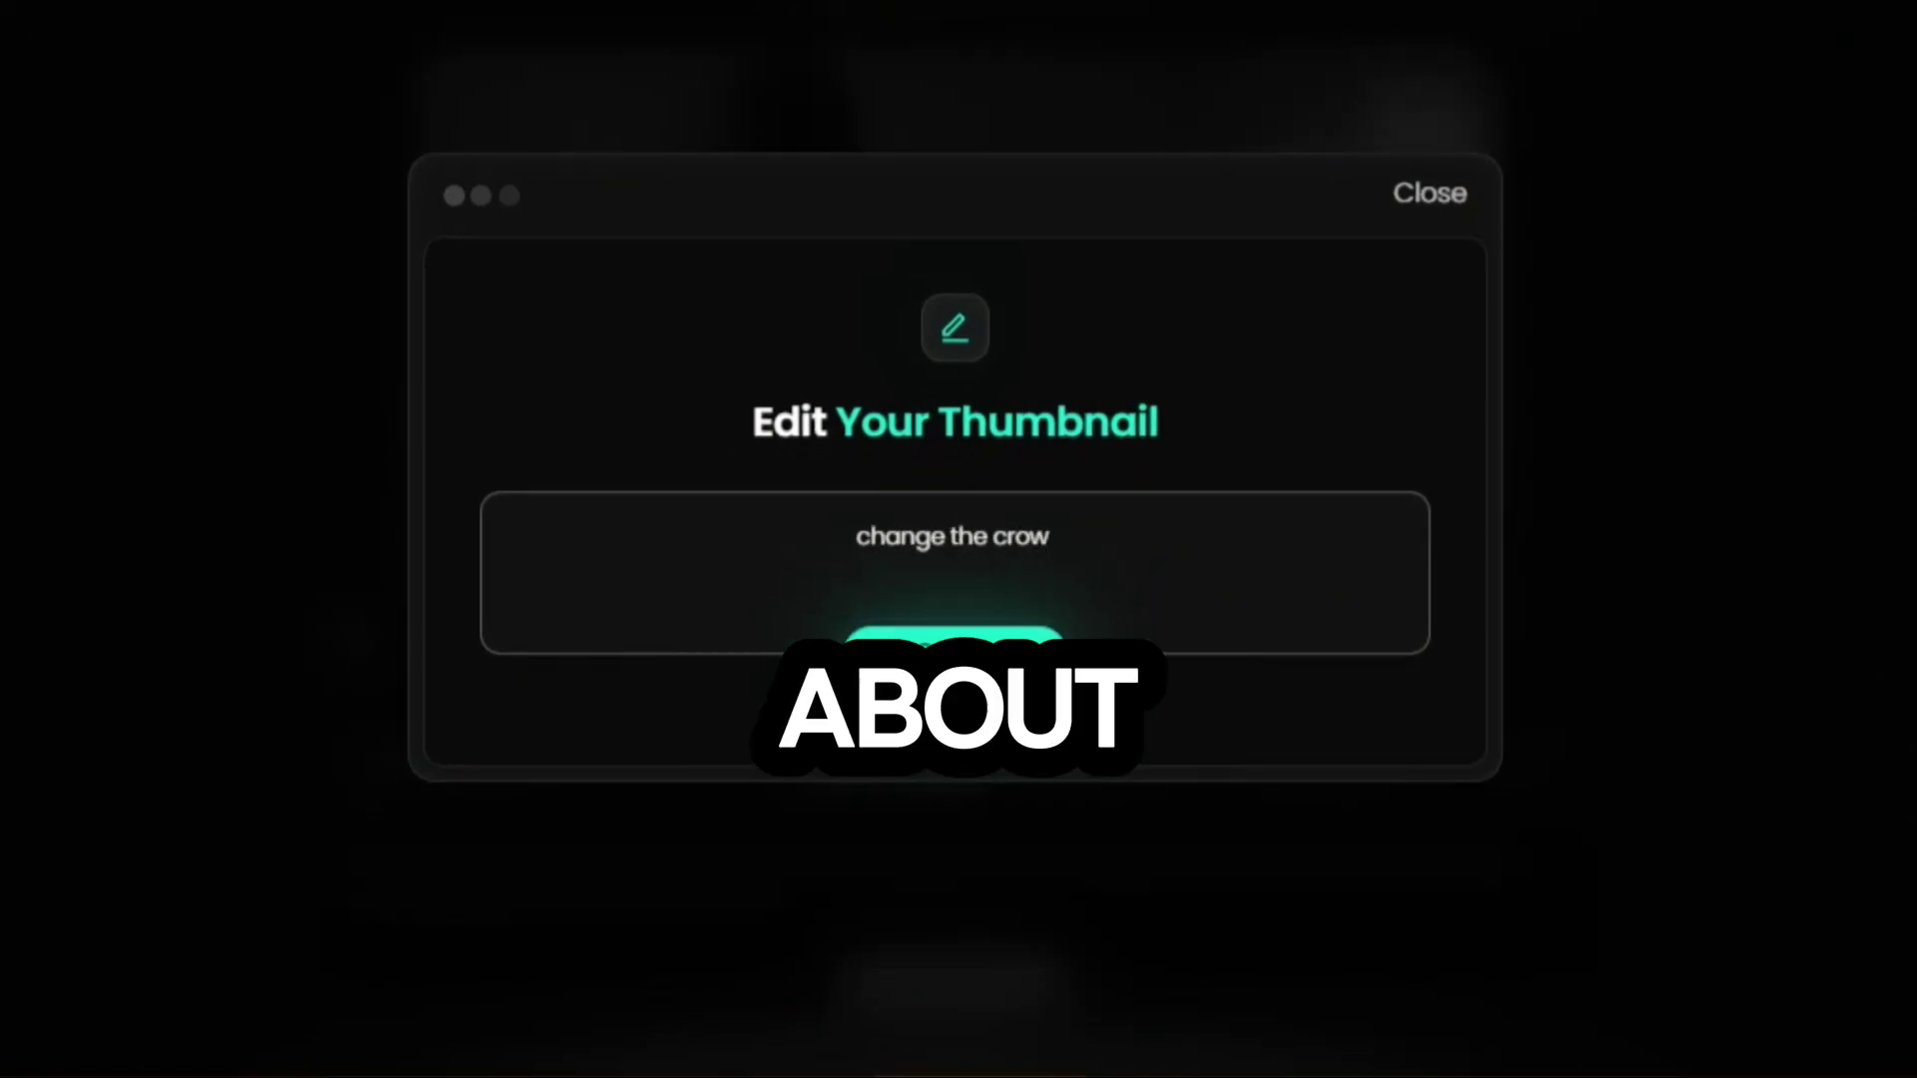
type(" to be more realistic and change the man to middle age (30-35)")
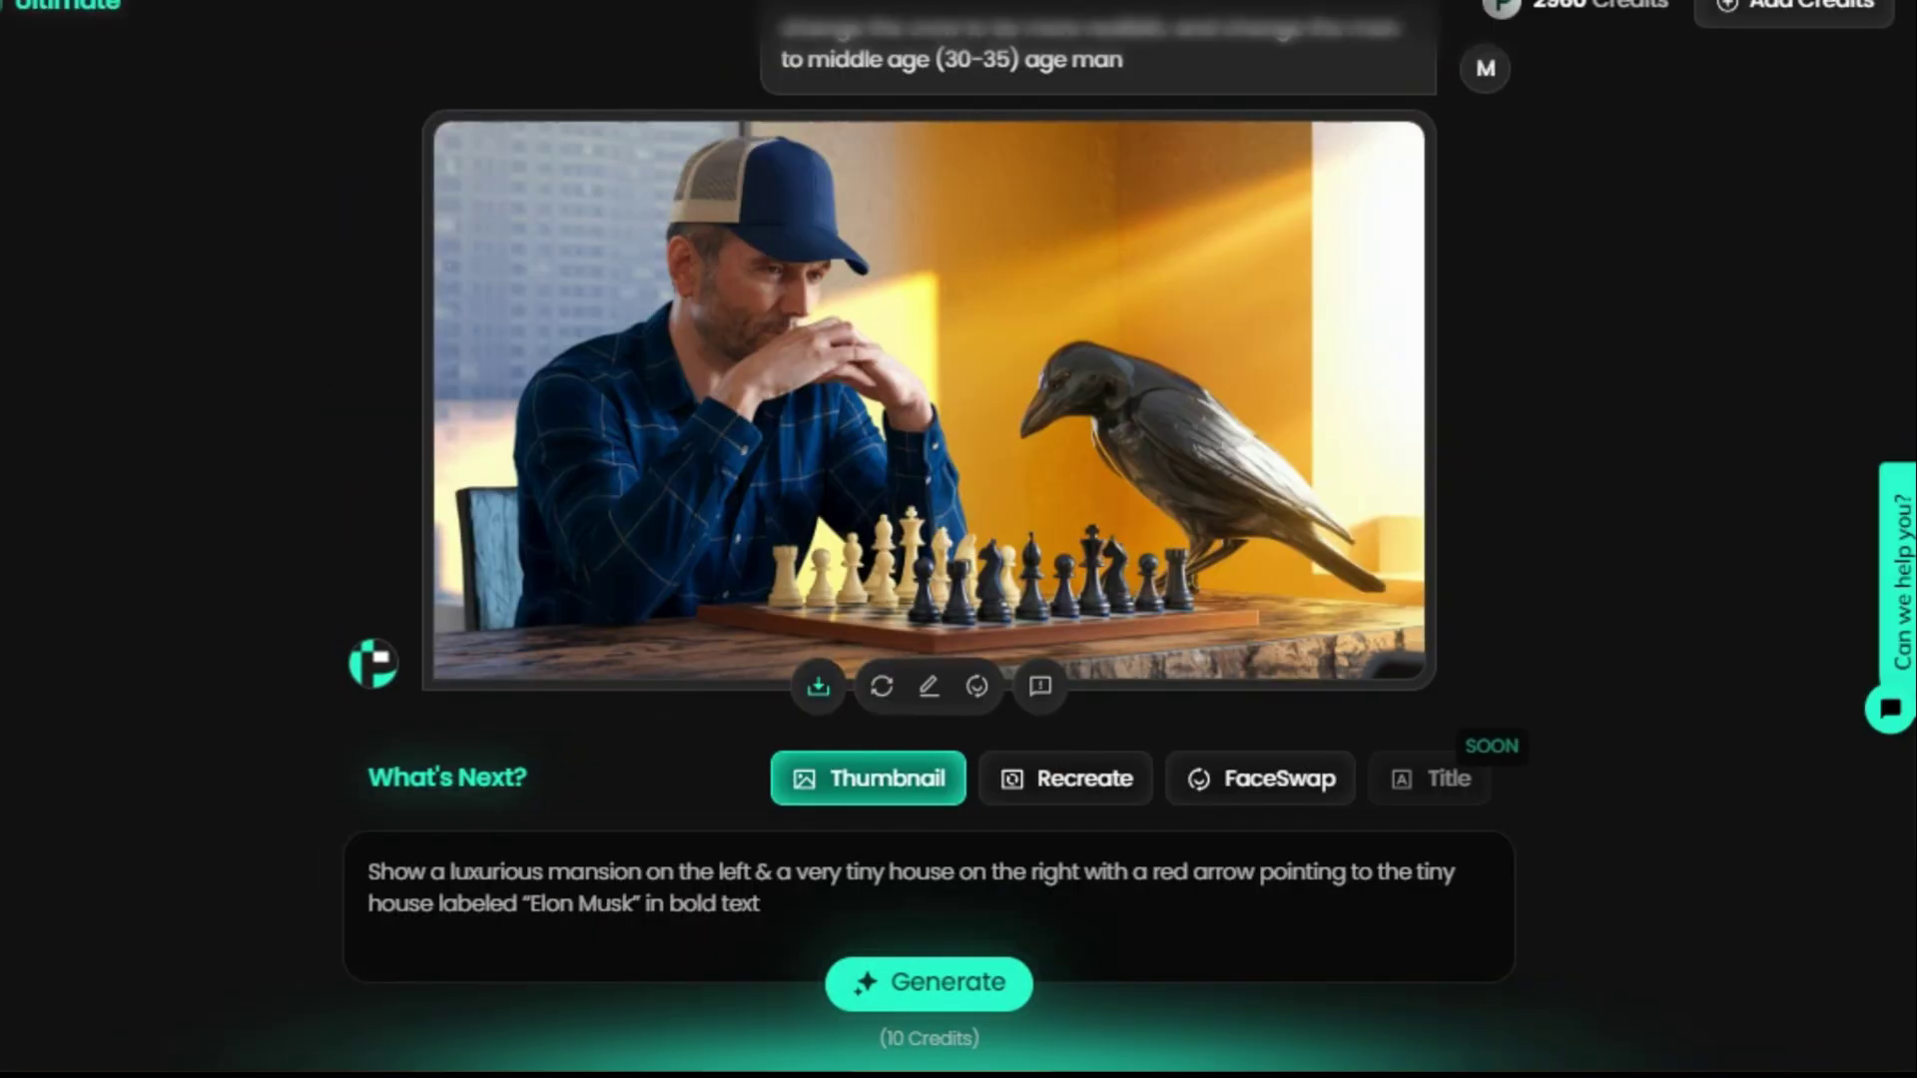
left_click(1385, 159)
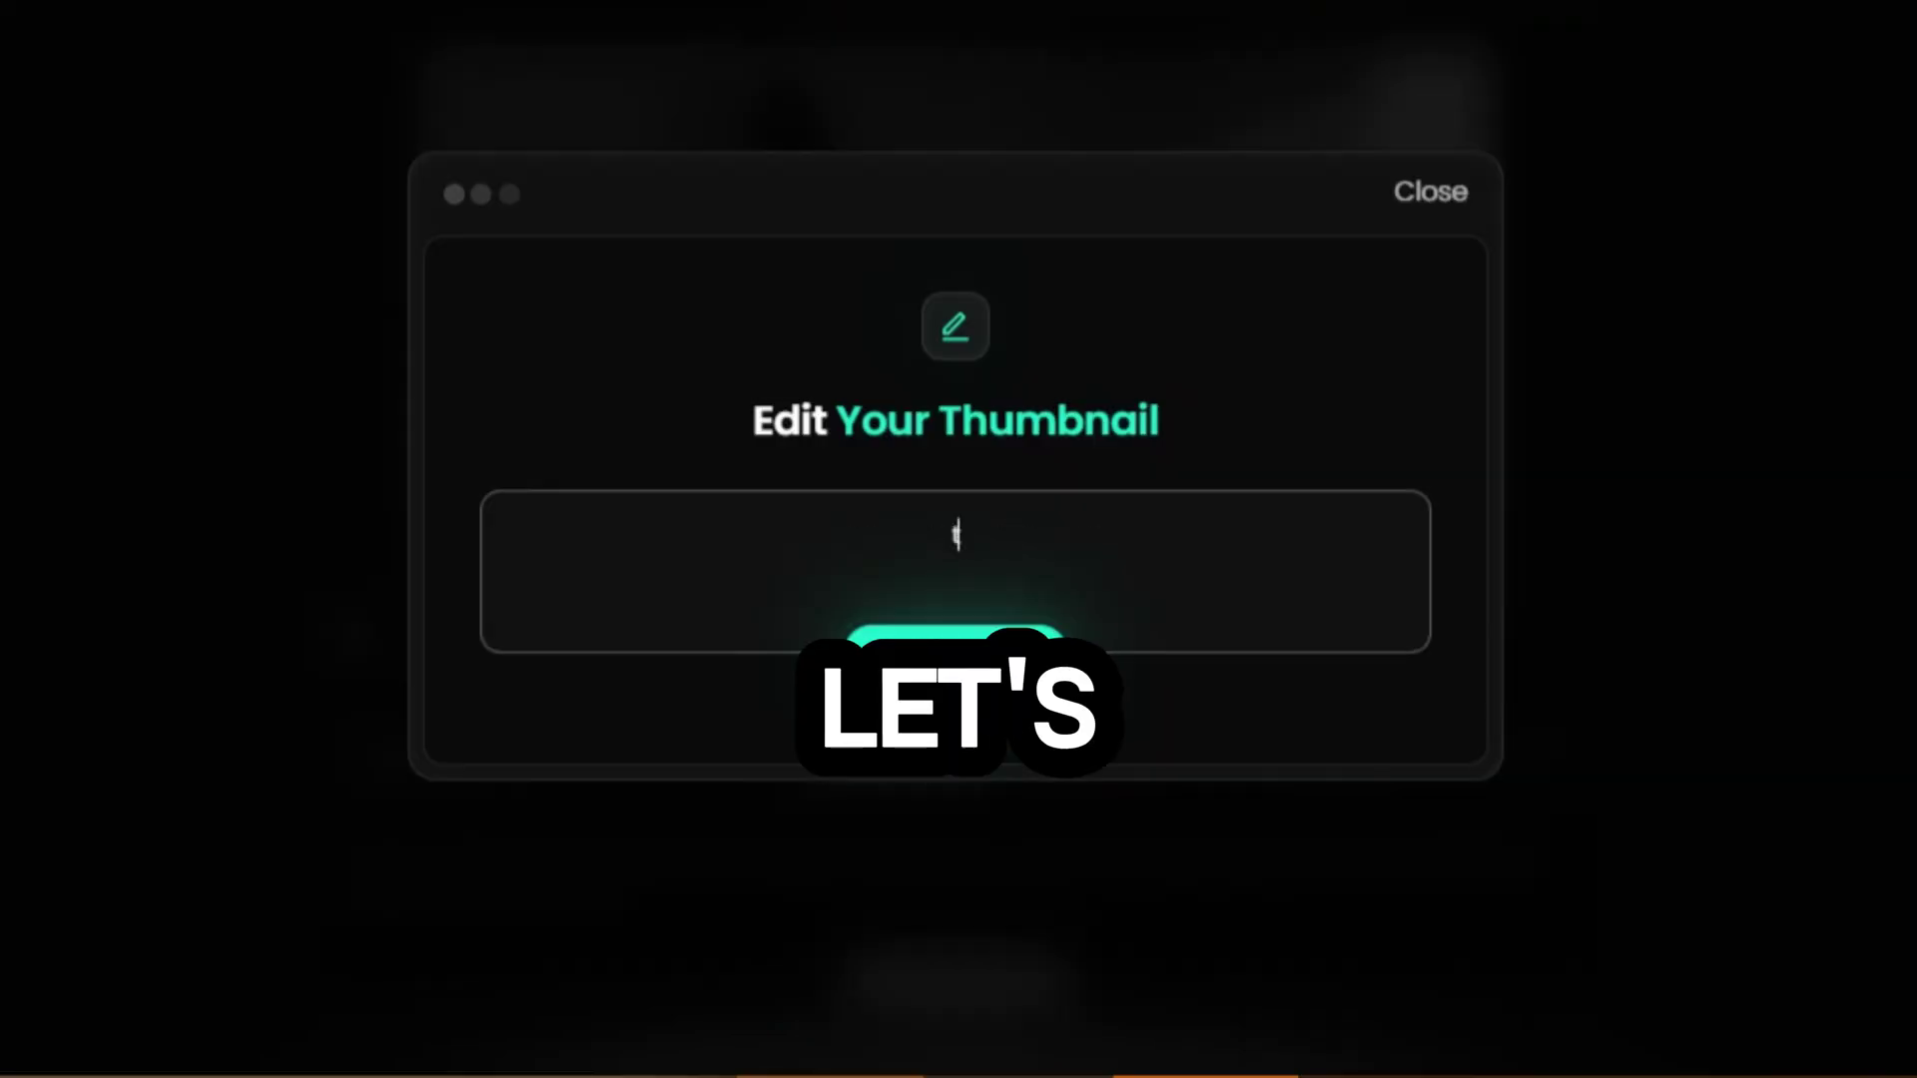
type("the man and cr")
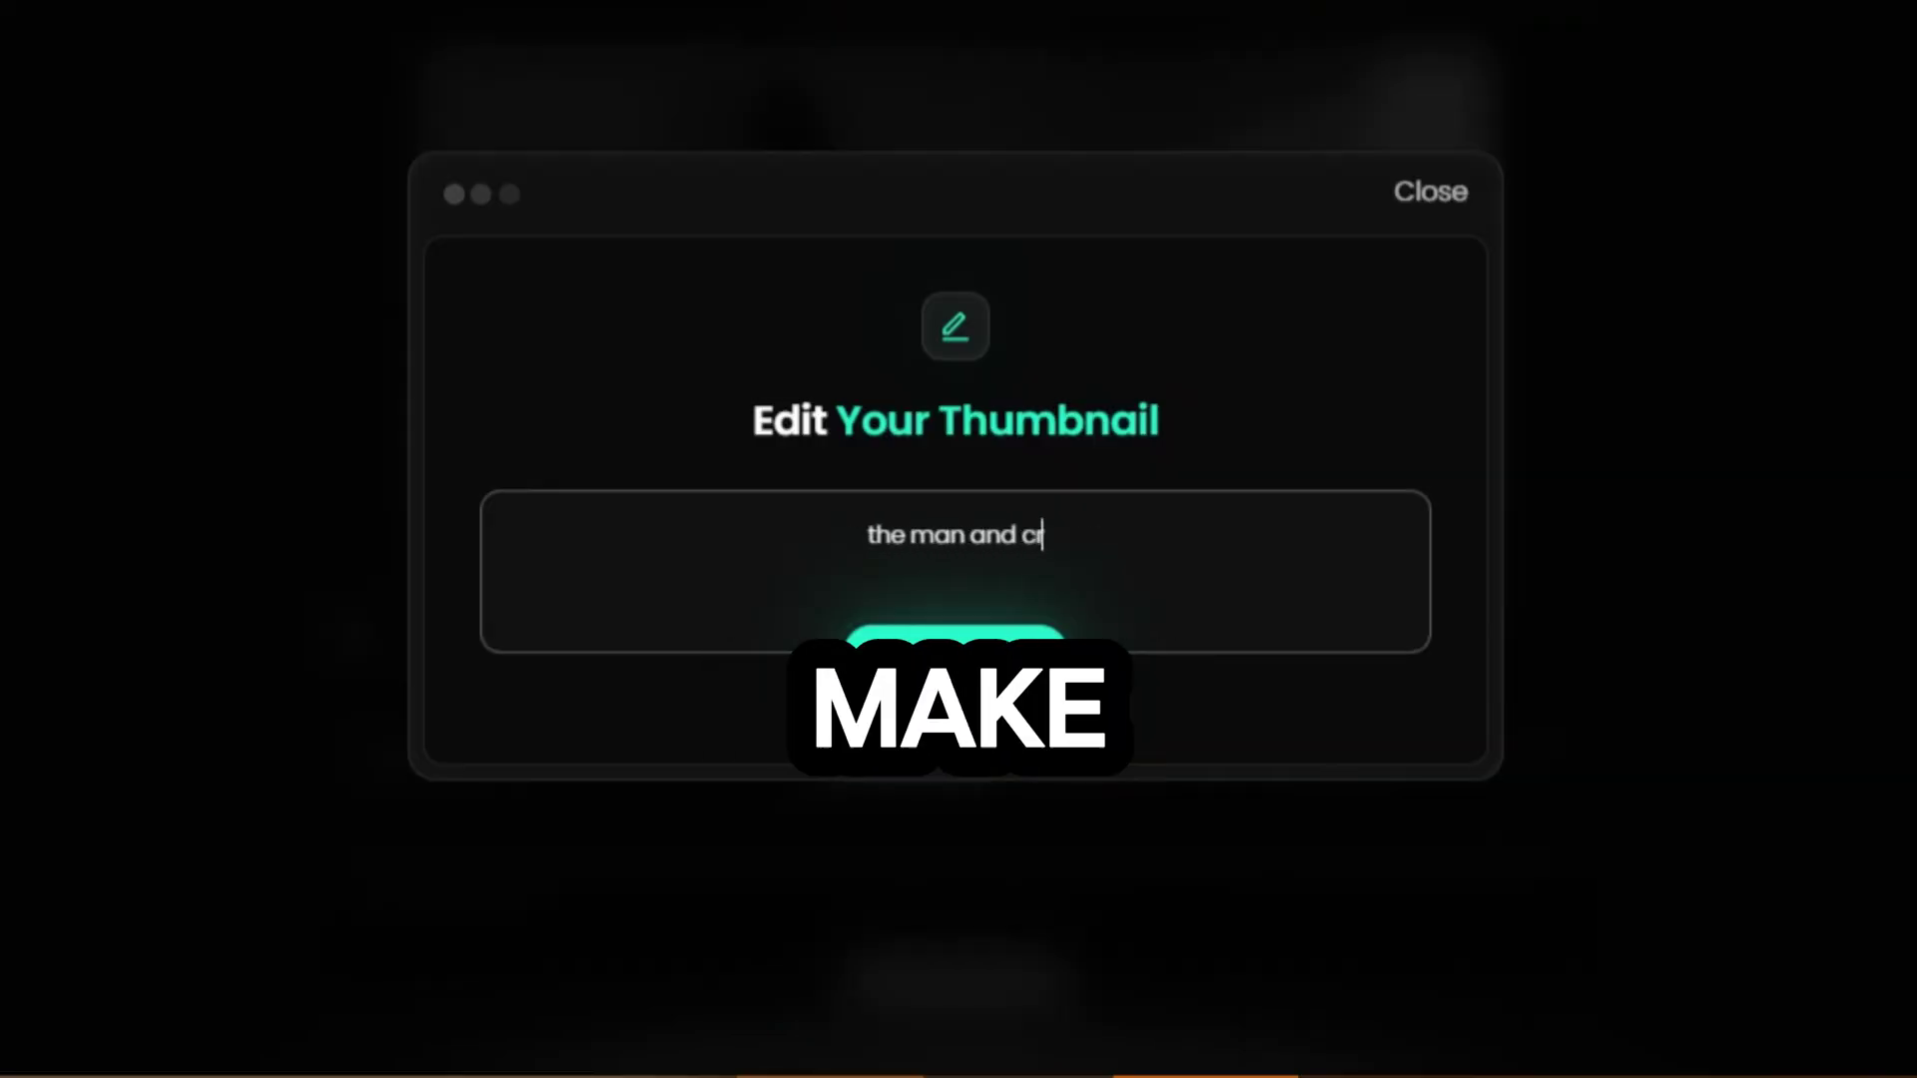
type("ow should front facing each other and change the chess to a mo")
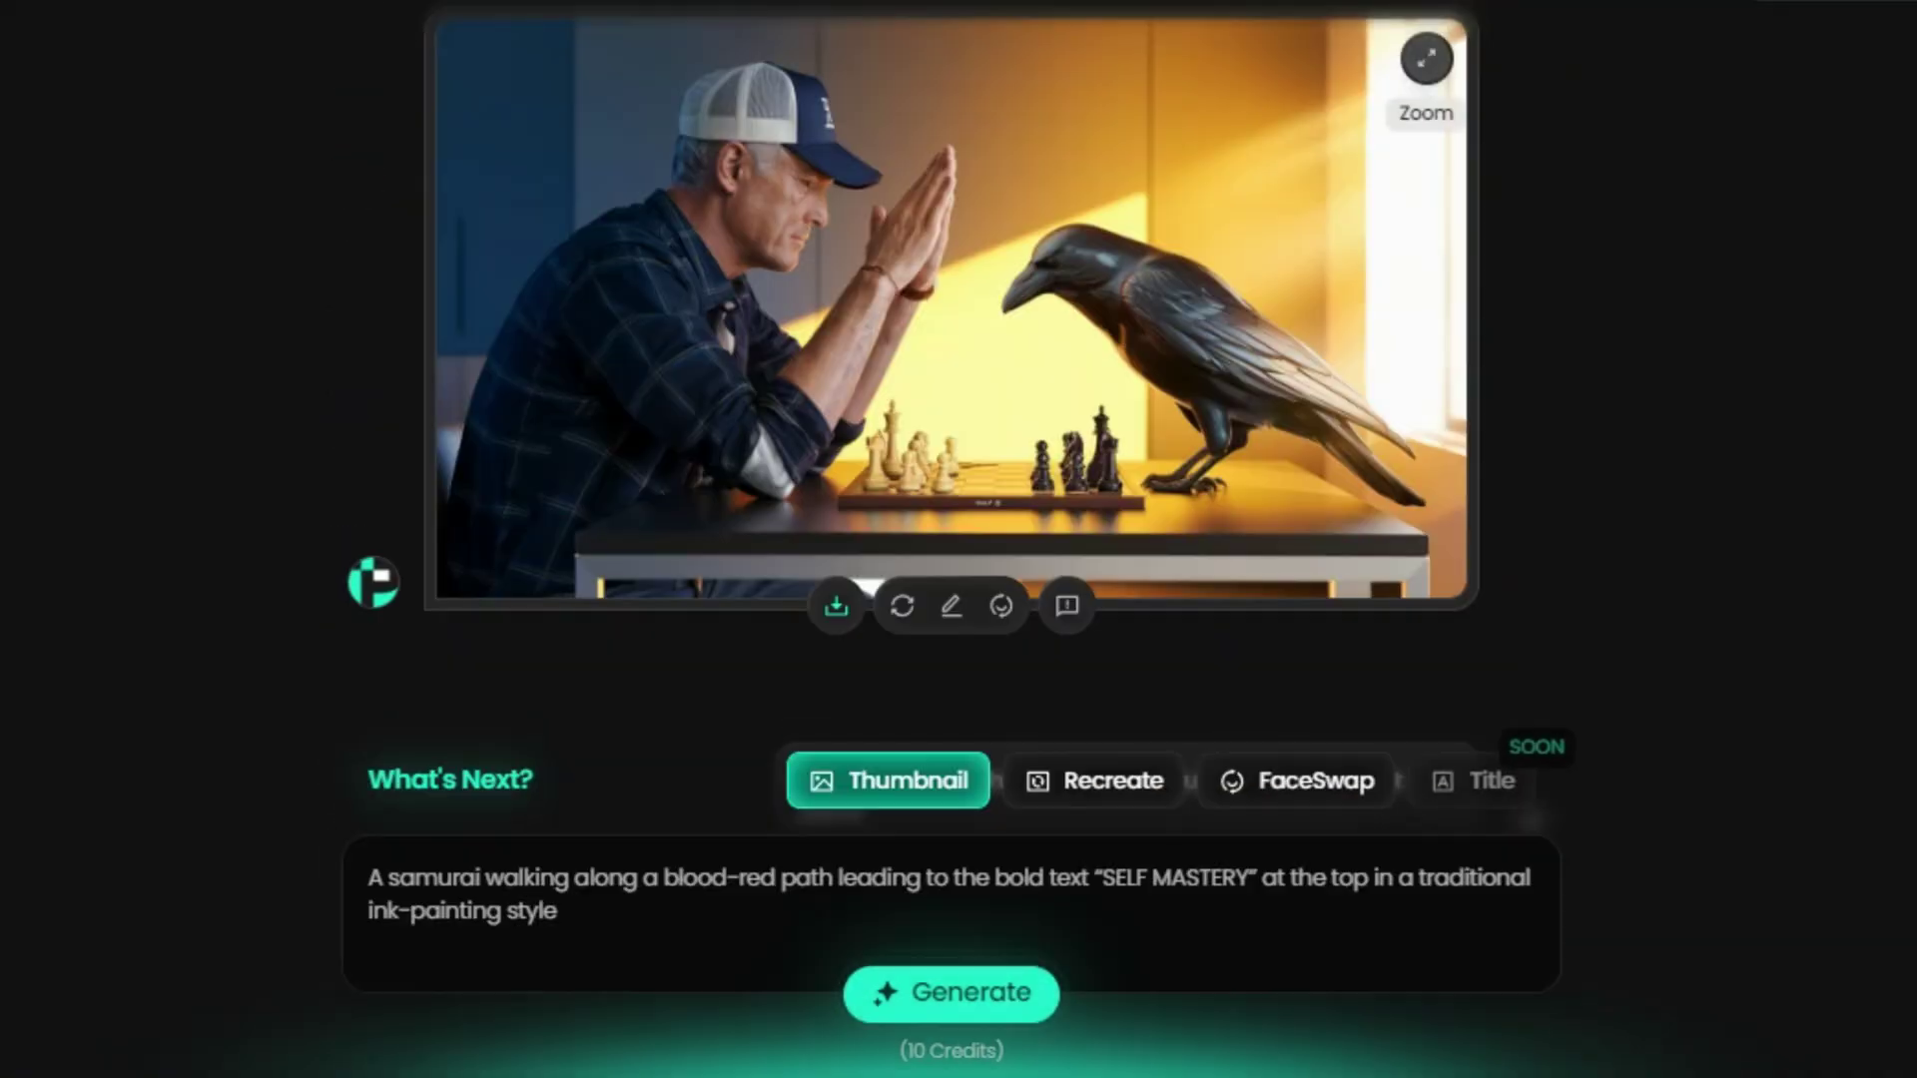
View the new chess thumbnail enlarged and reopen its edit dialog.
left_click(1426, 58)
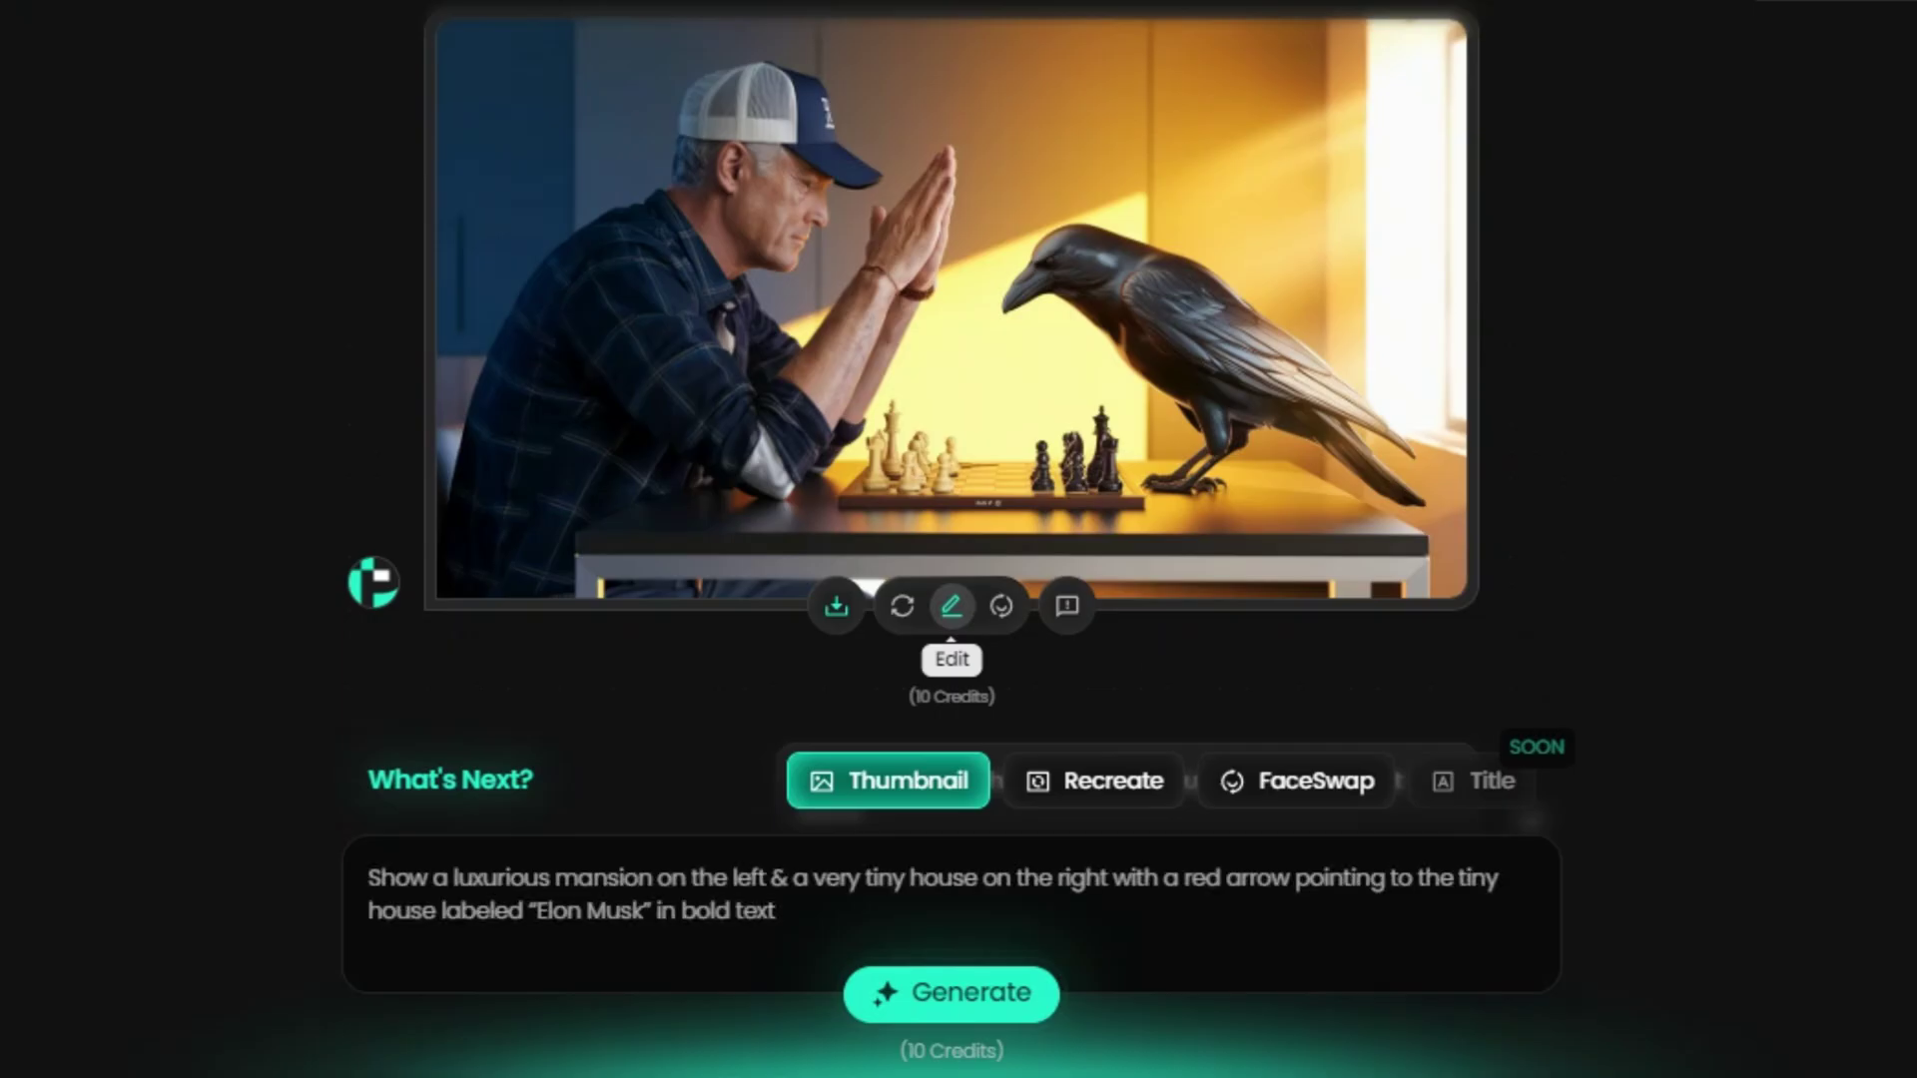
left_click(951, 605)
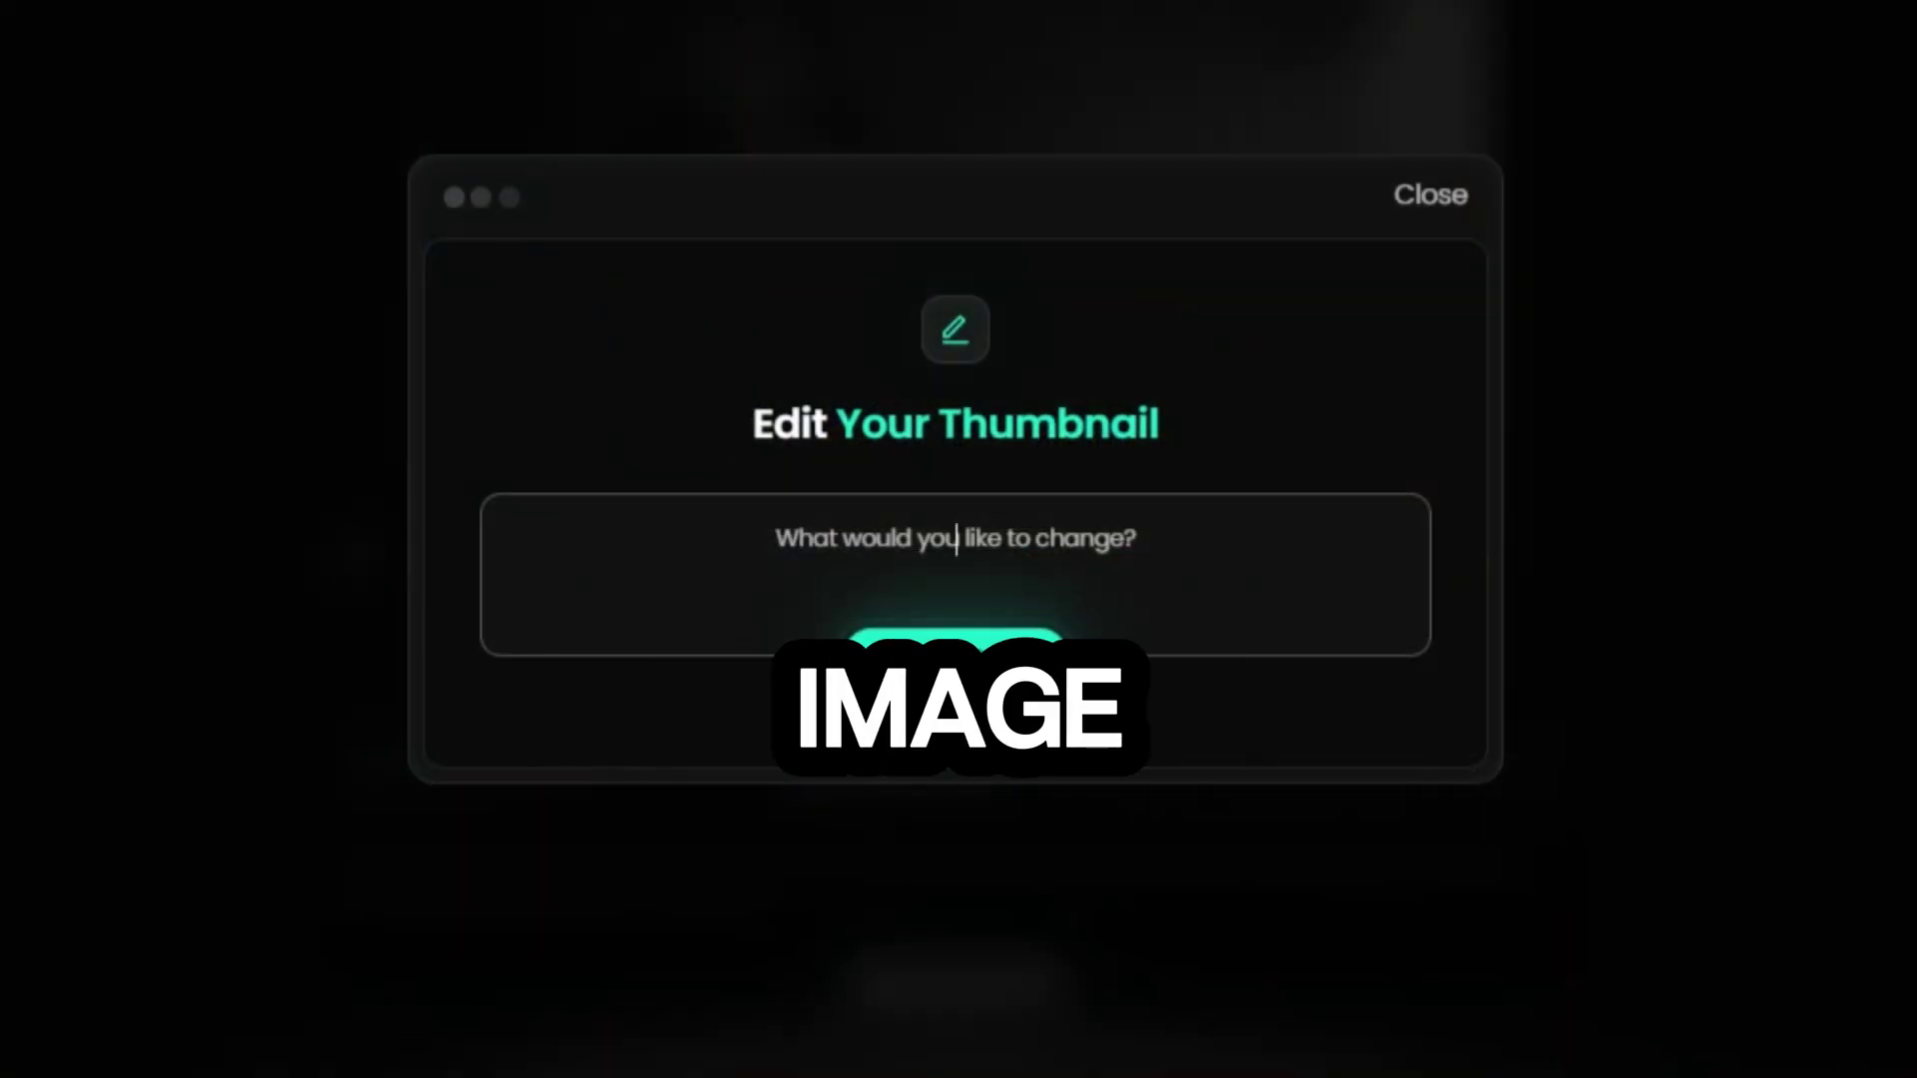
Request a zoom on the man, crow and chess, plus bold yellow 'Who Wins?' text top-left.
type("the thumbnail should zoom on to the man, crow and chess keeping the rest")
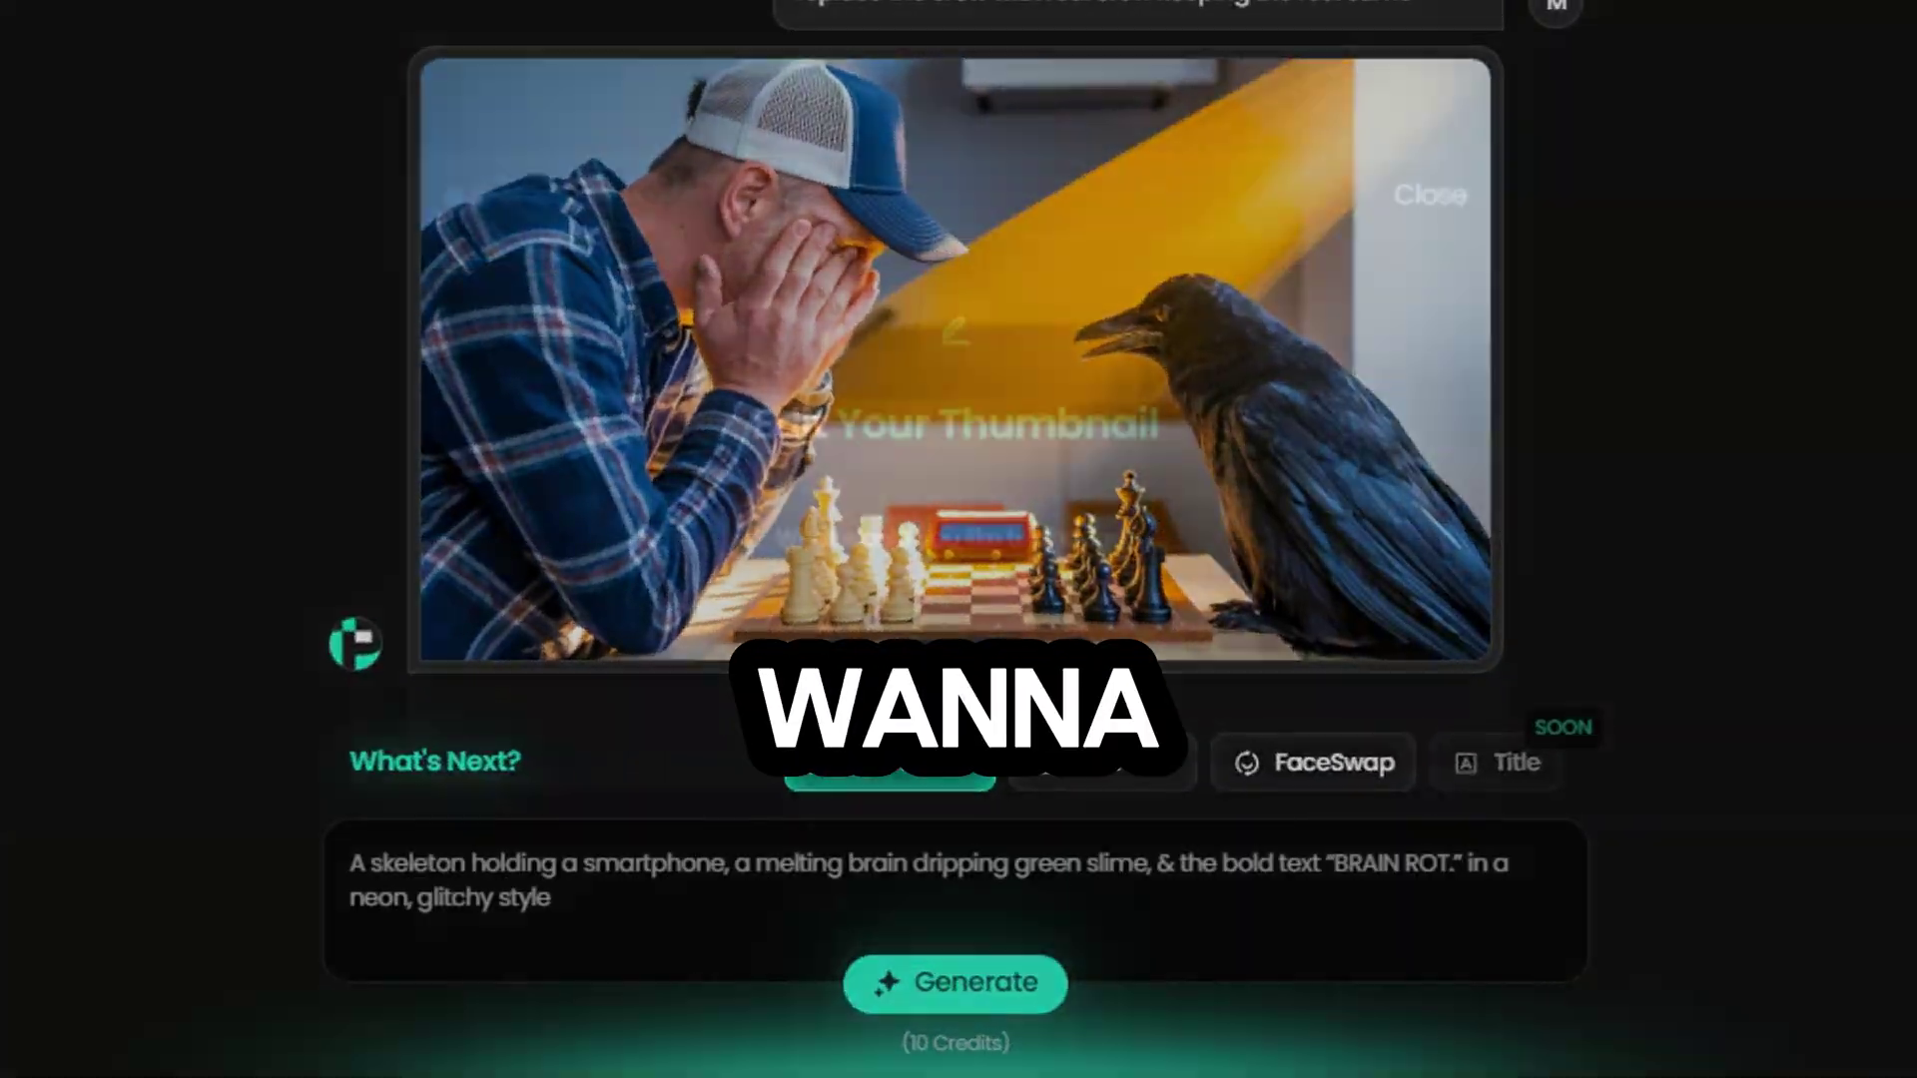
type("a")
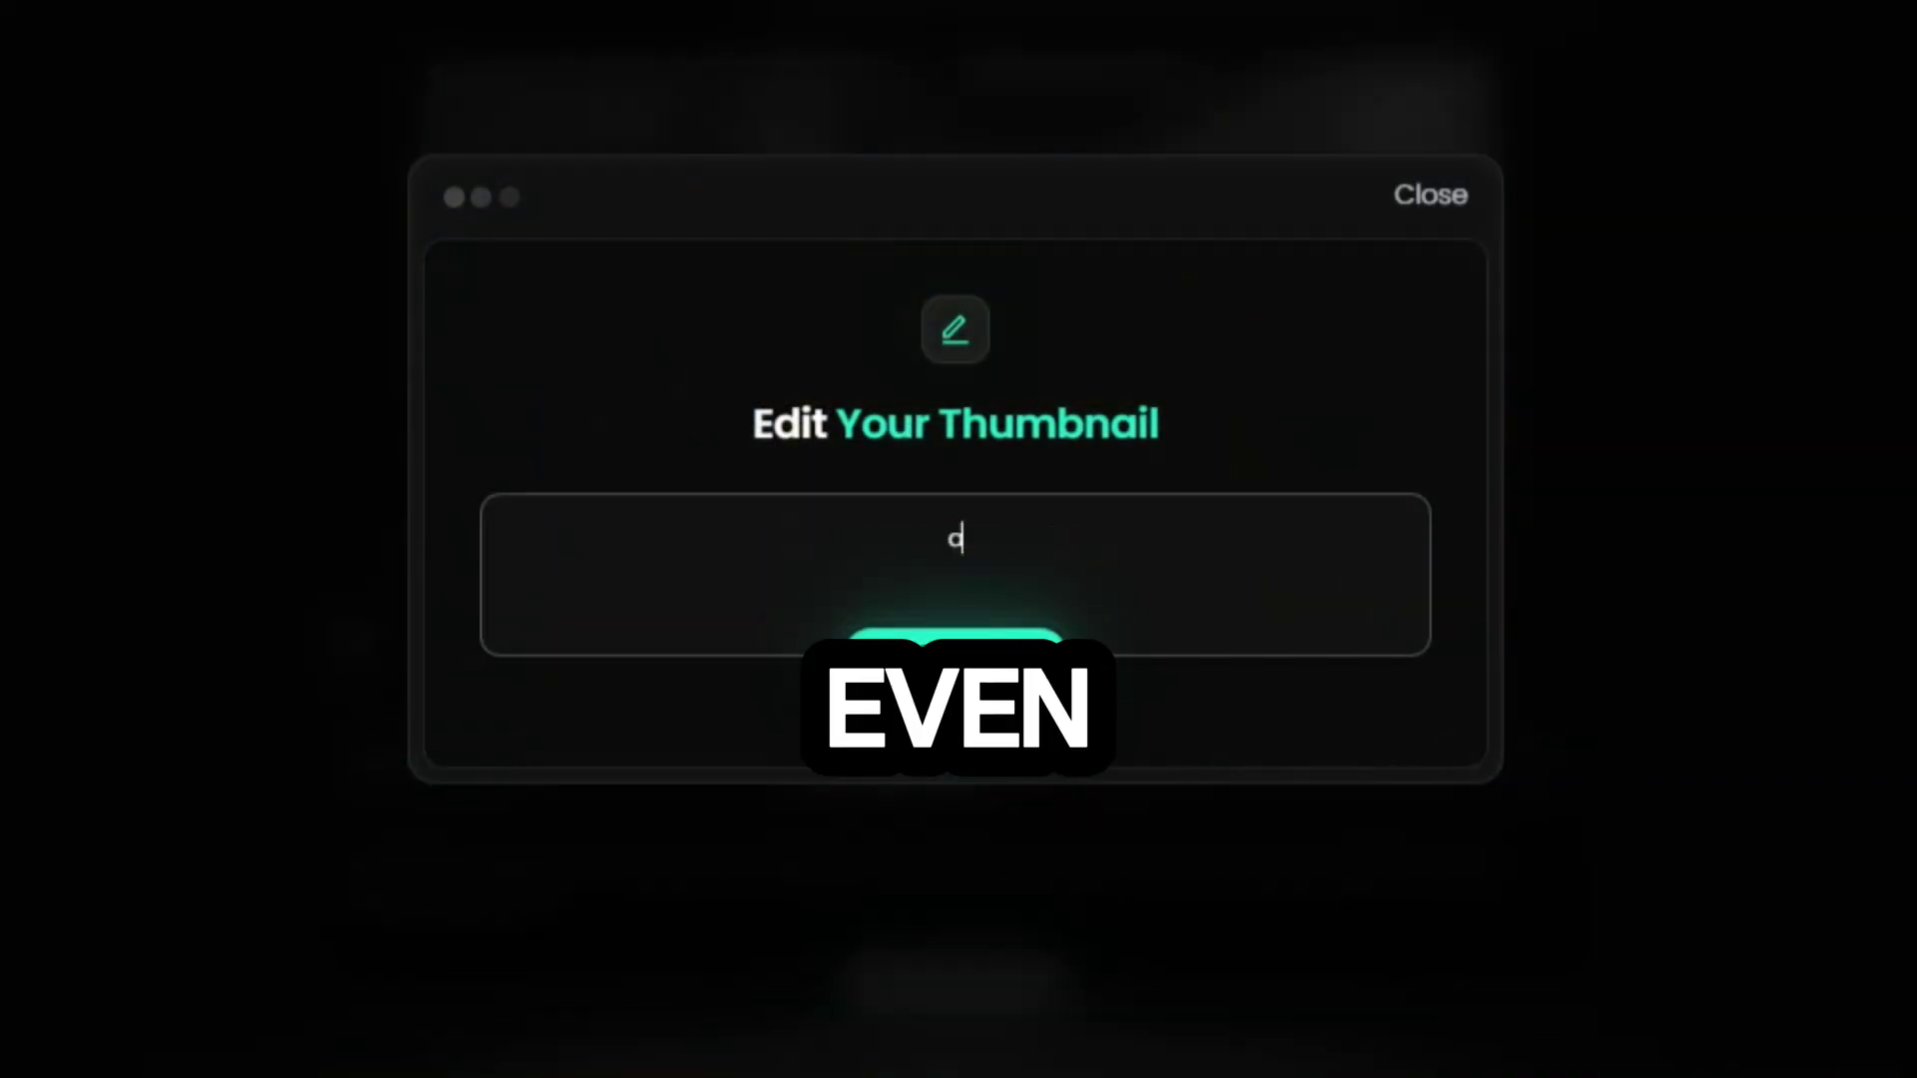
type("dd a text \"Who Wins?\" on bold y")
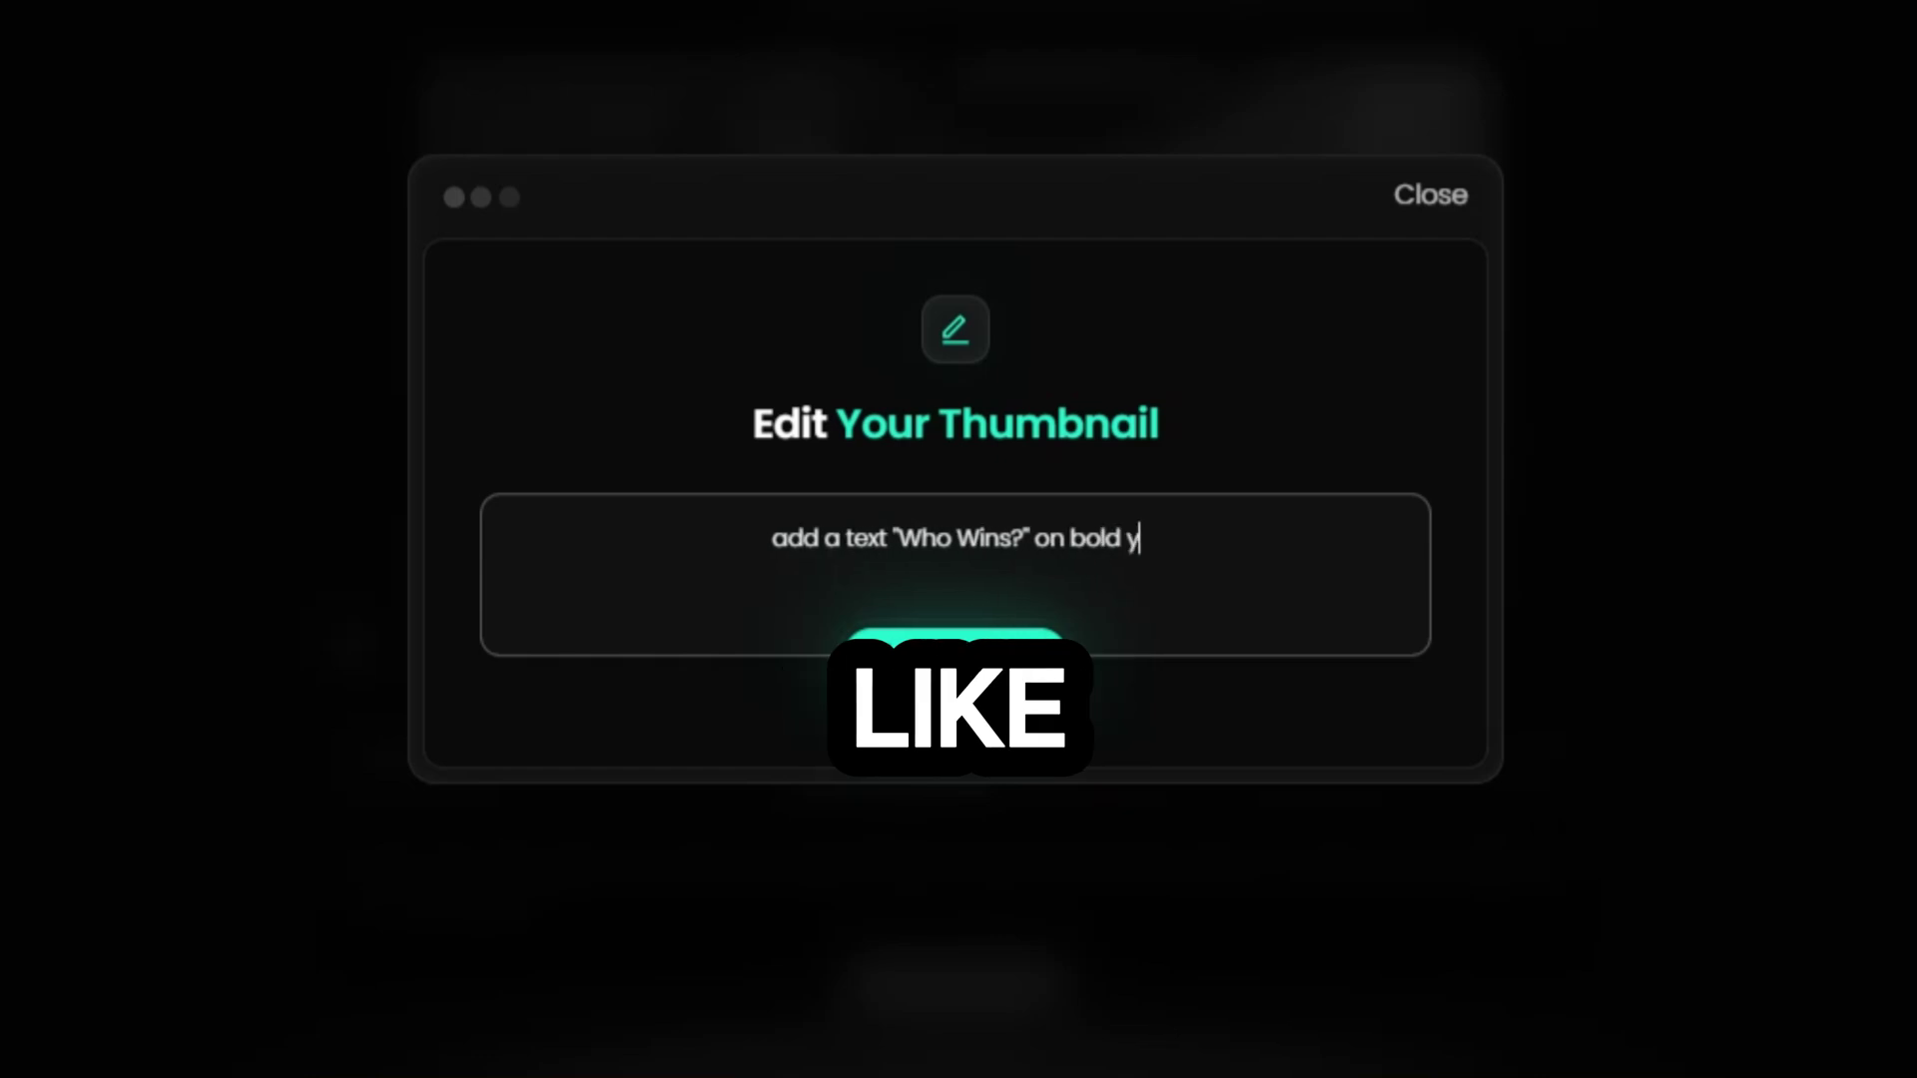
type("ellow clean font on the top le")
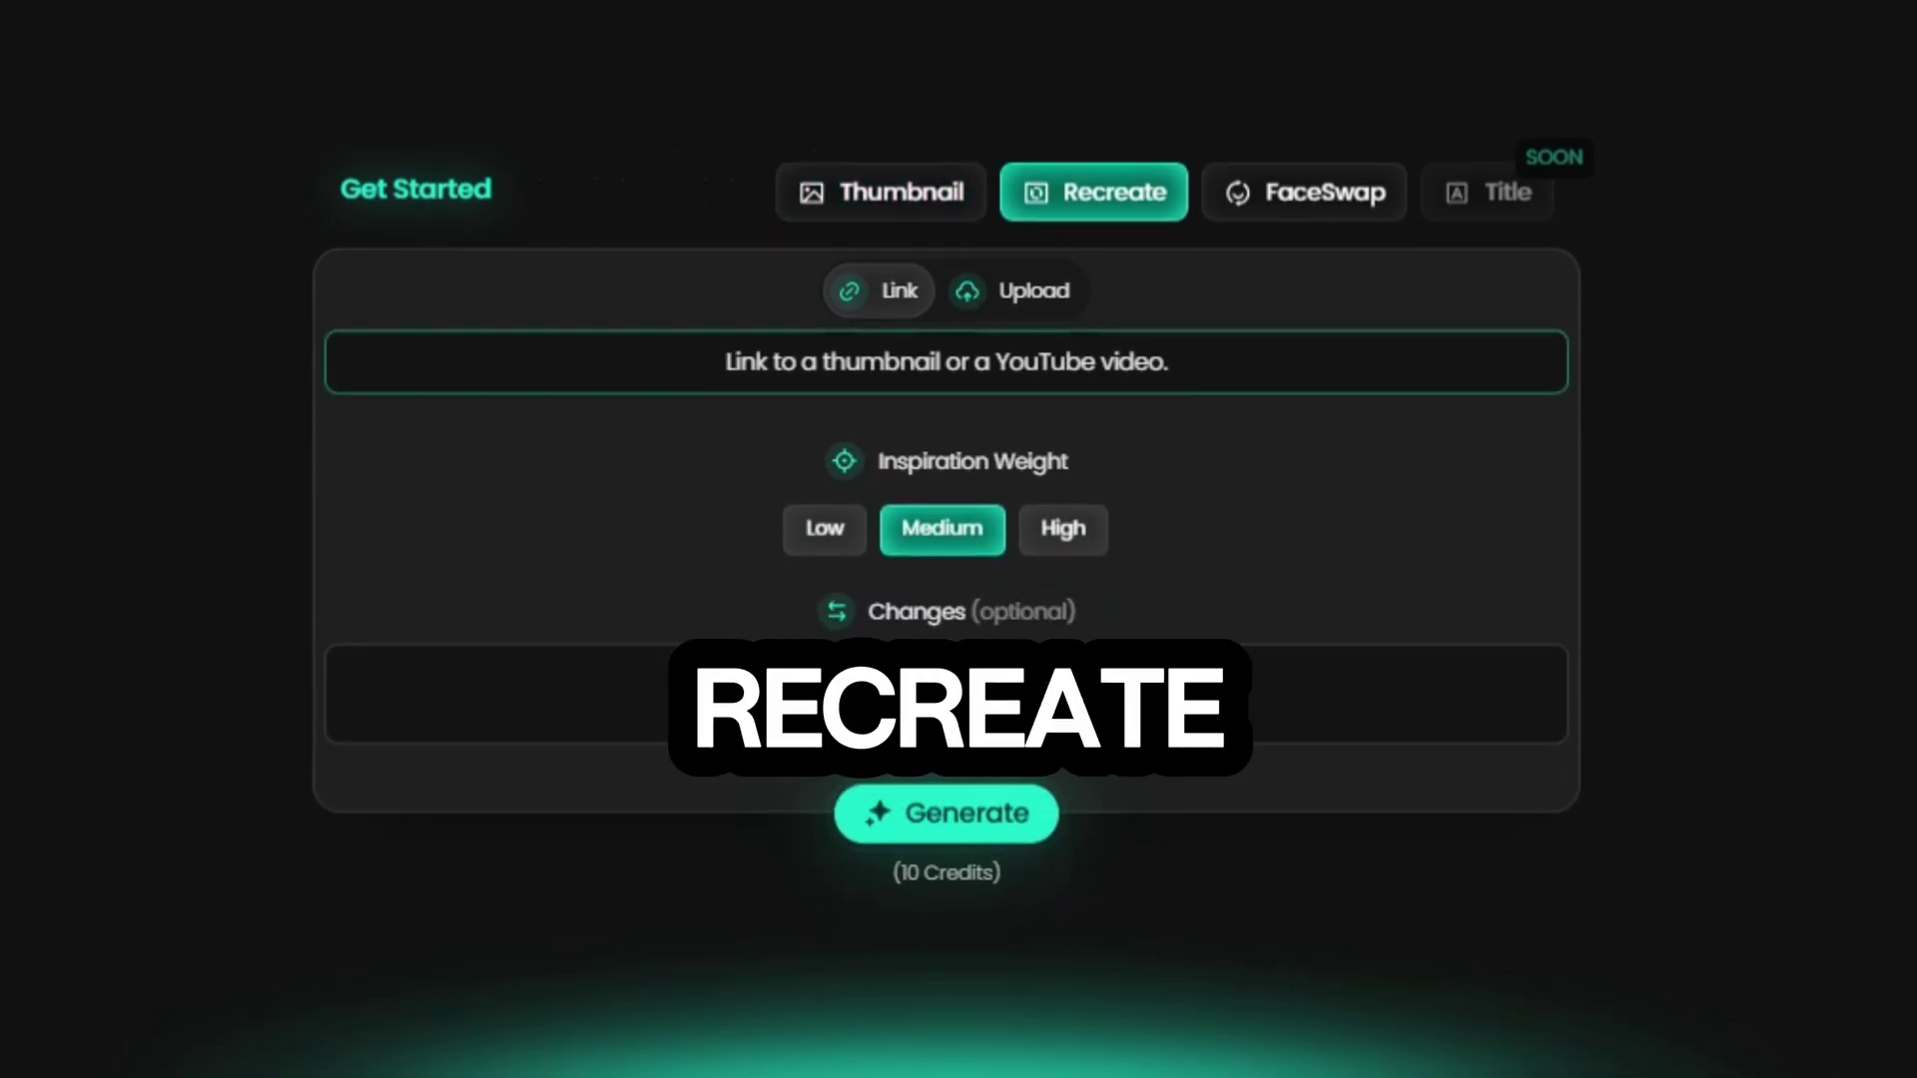
Paste the YouTube video link into the Recreate form, adjust inspiration weight, and add changes.
left_click(947, 362)
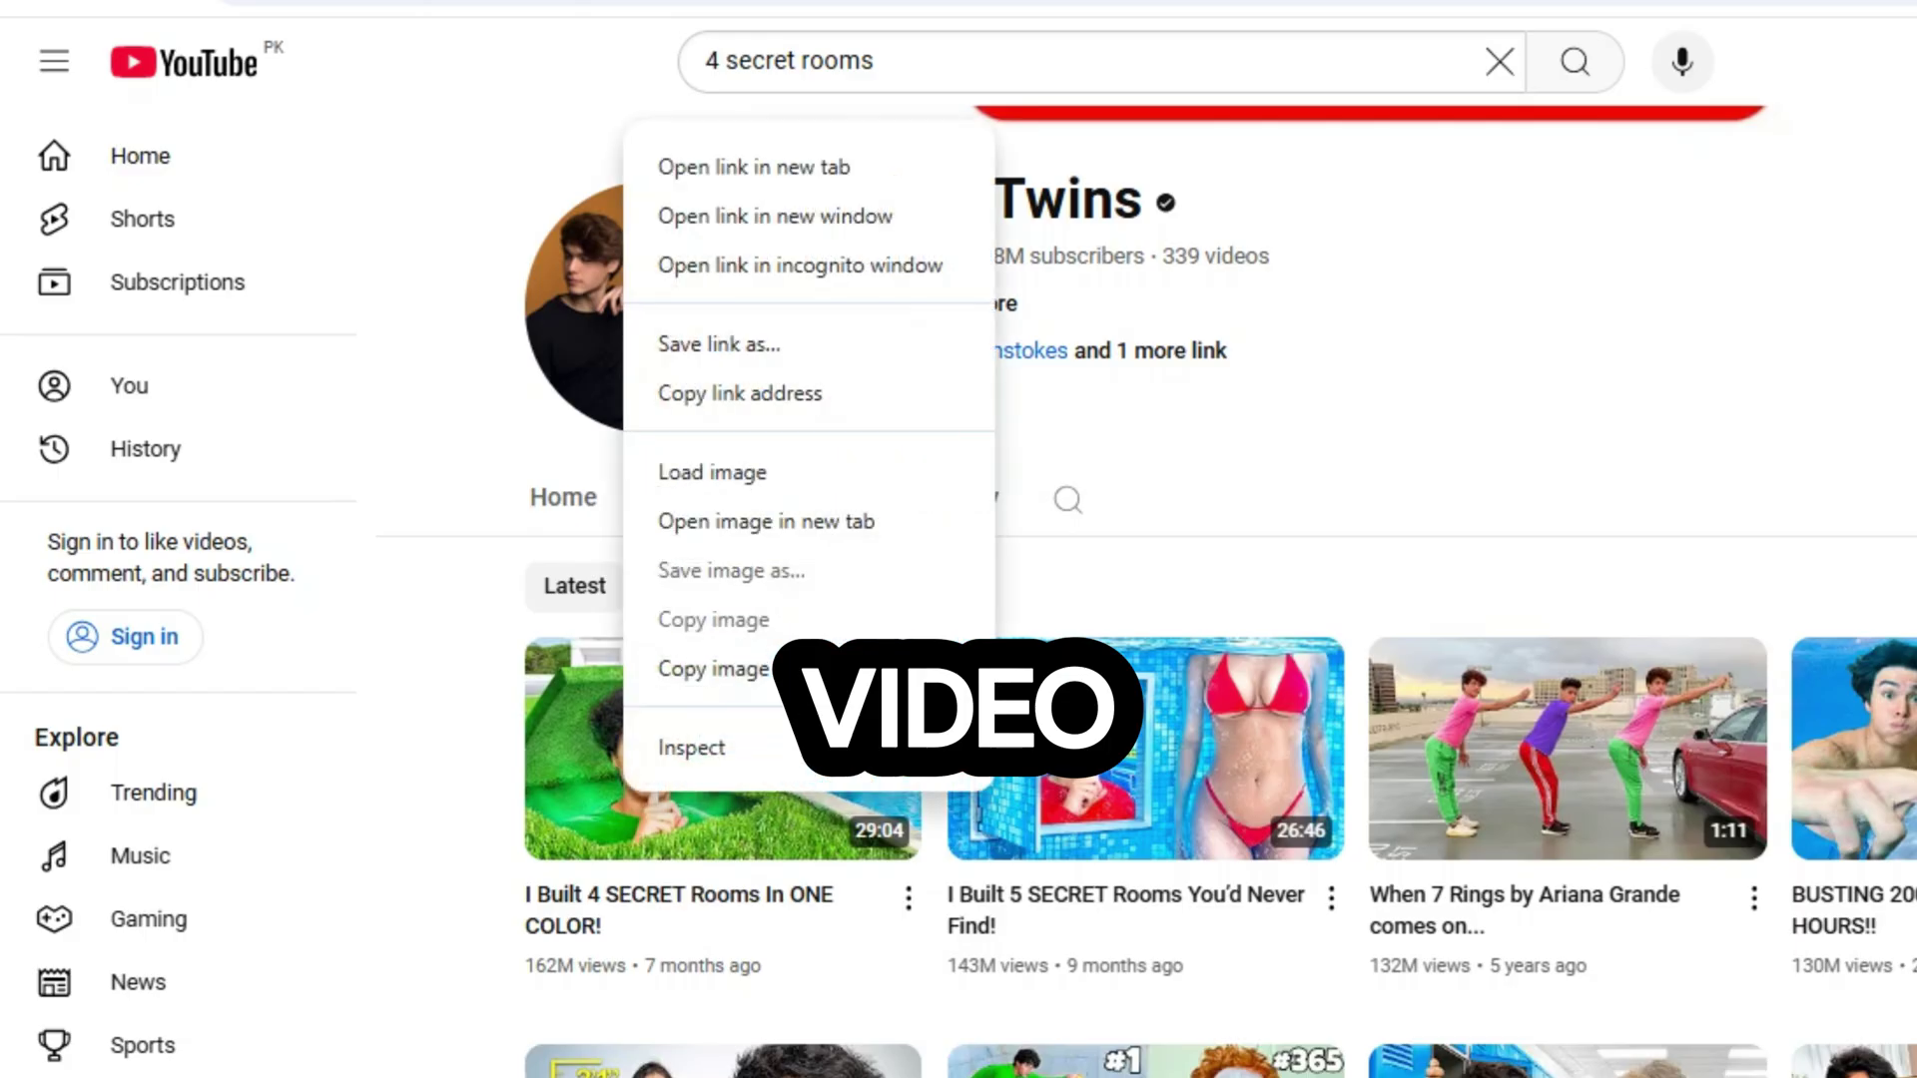
left_click(728, 381)
type("https://www.youtube.com/watch?v=RqKDKaHPPlQ")
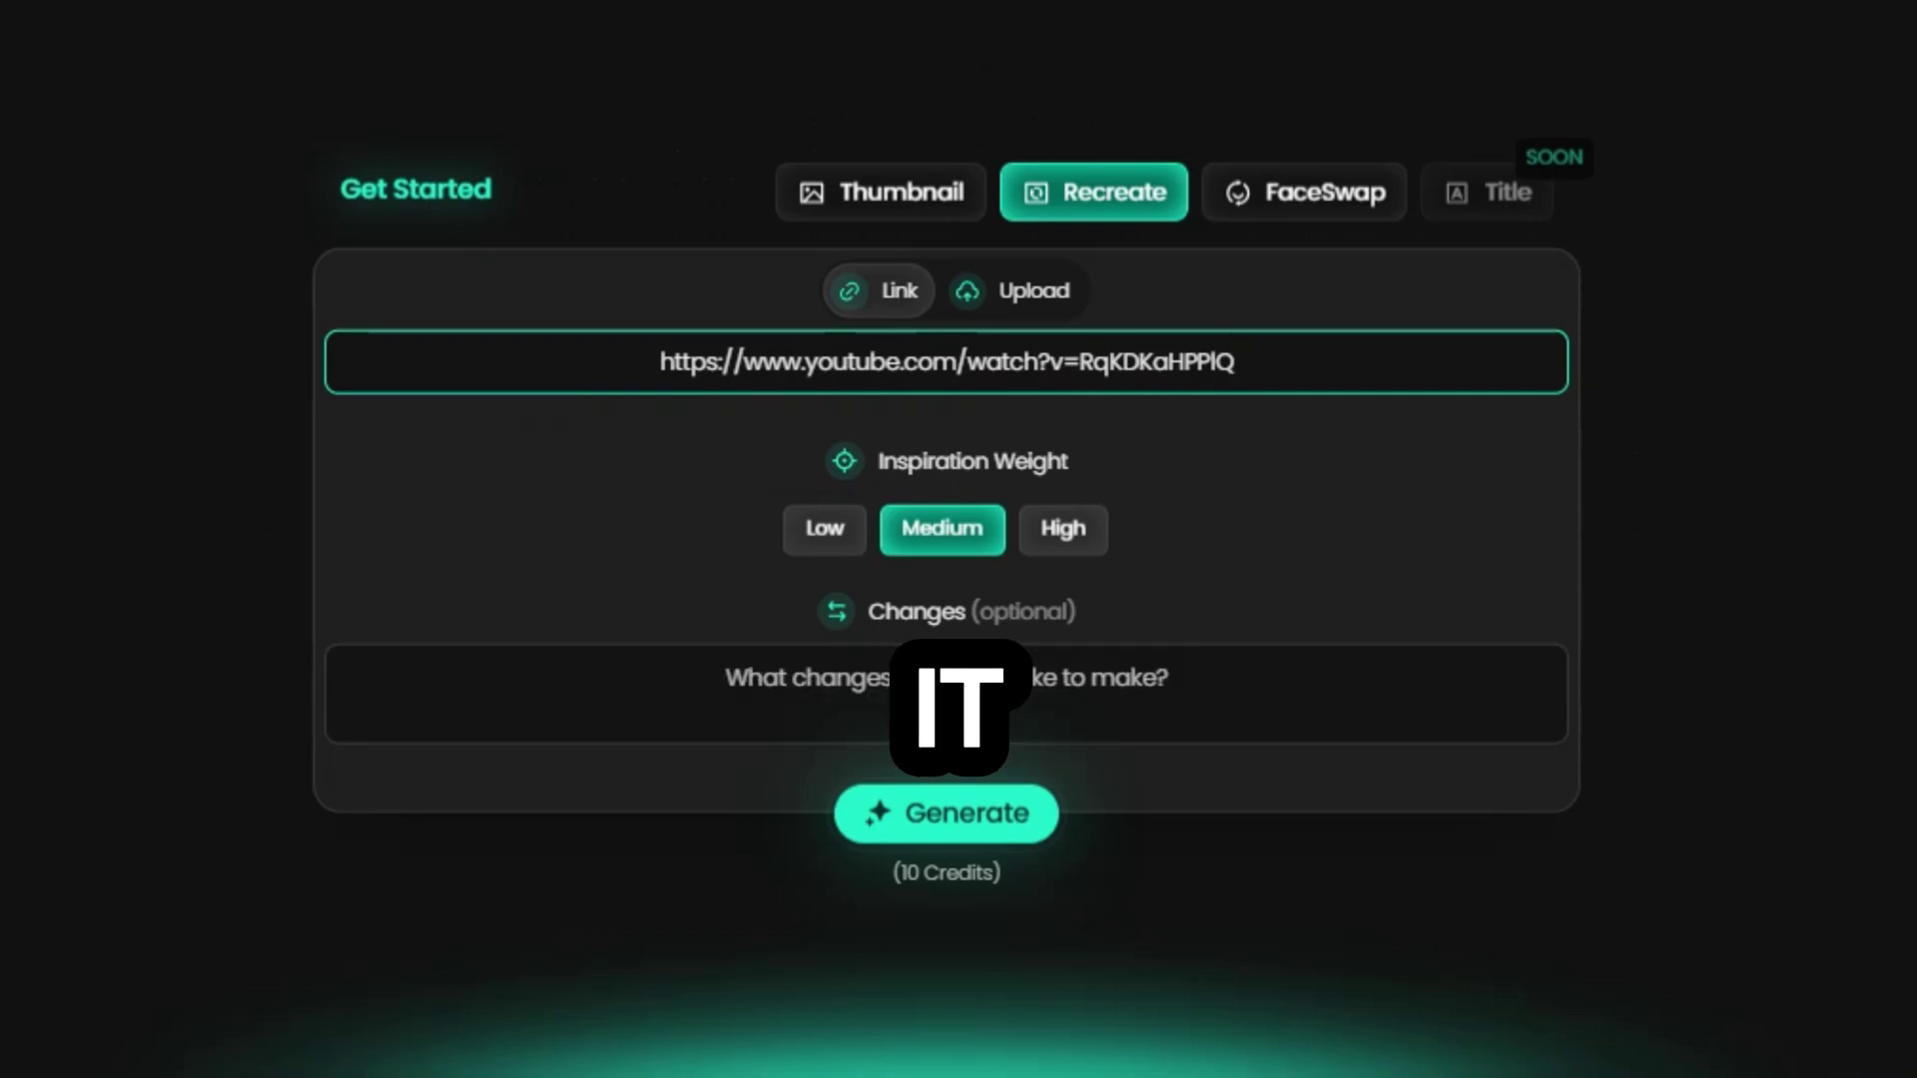
left_click_drag(1069, 461, 877, 461)
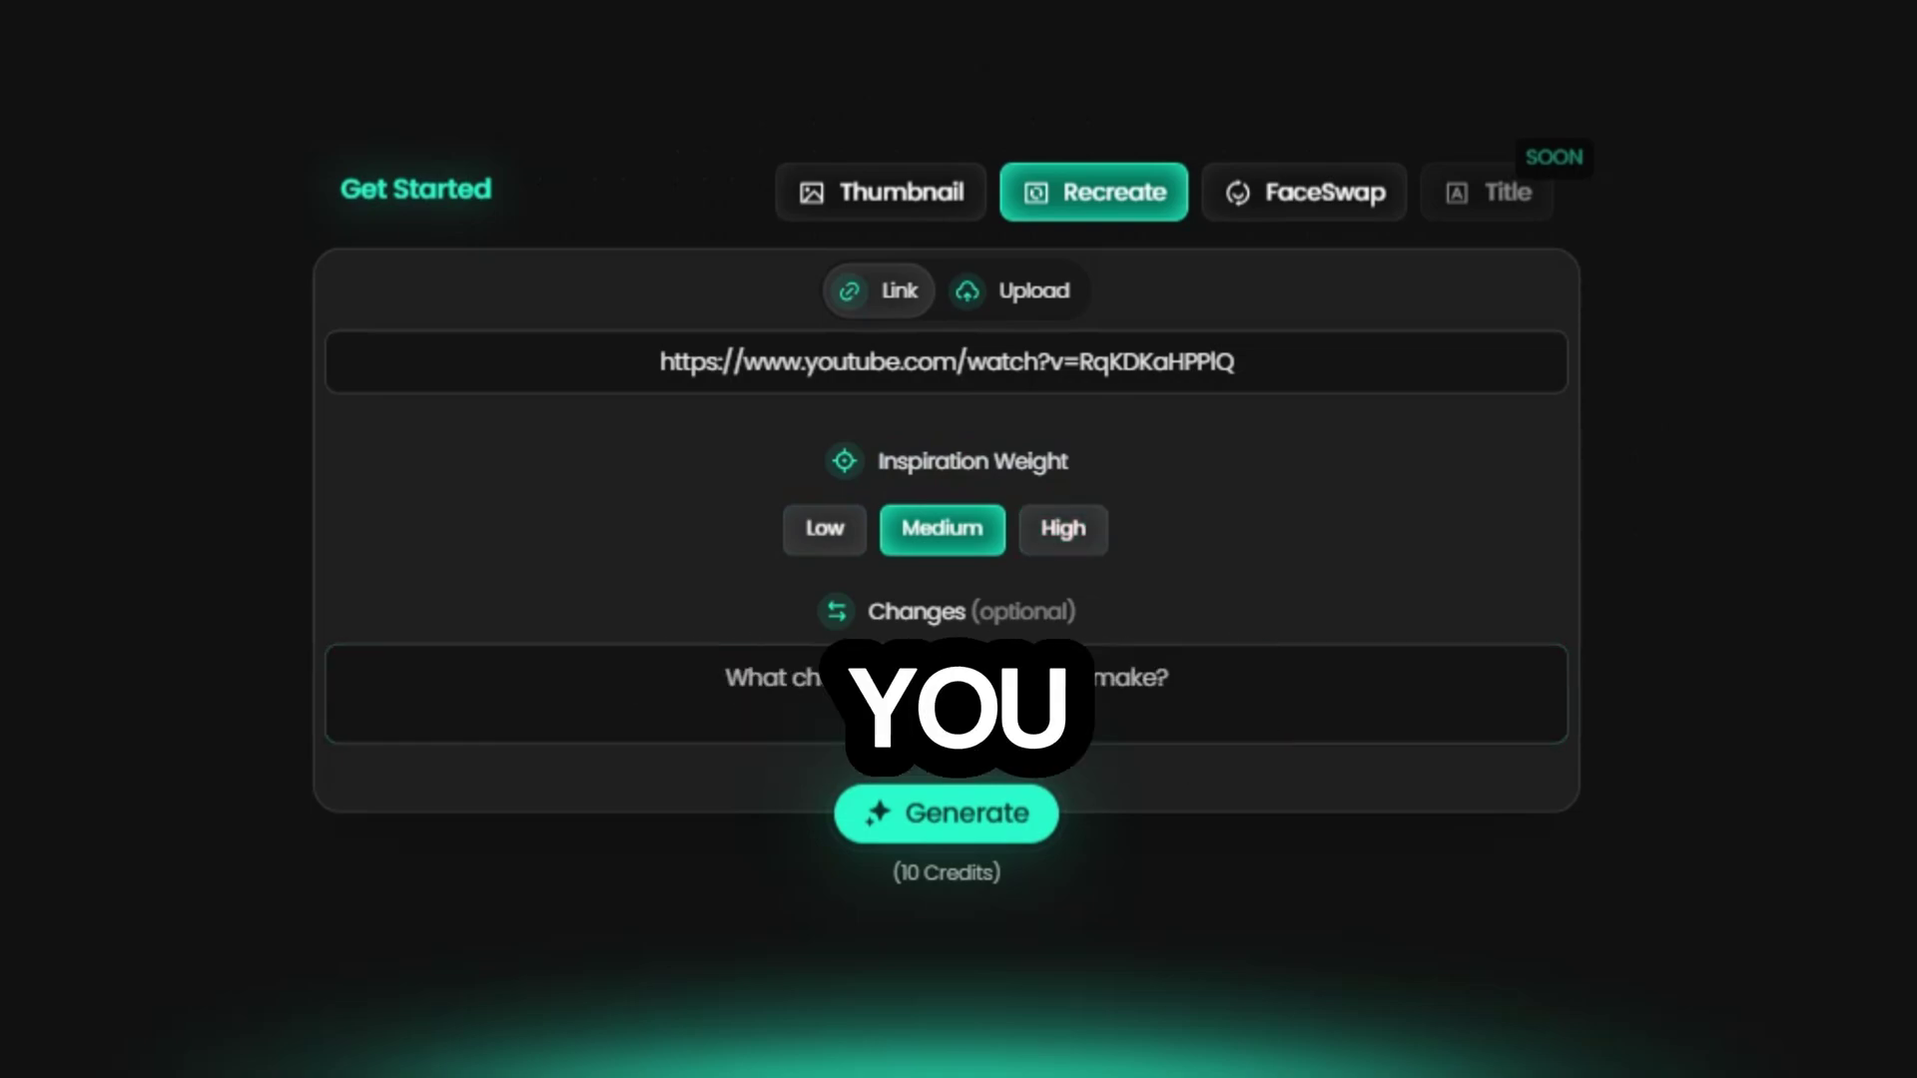
left_click(946, 694)
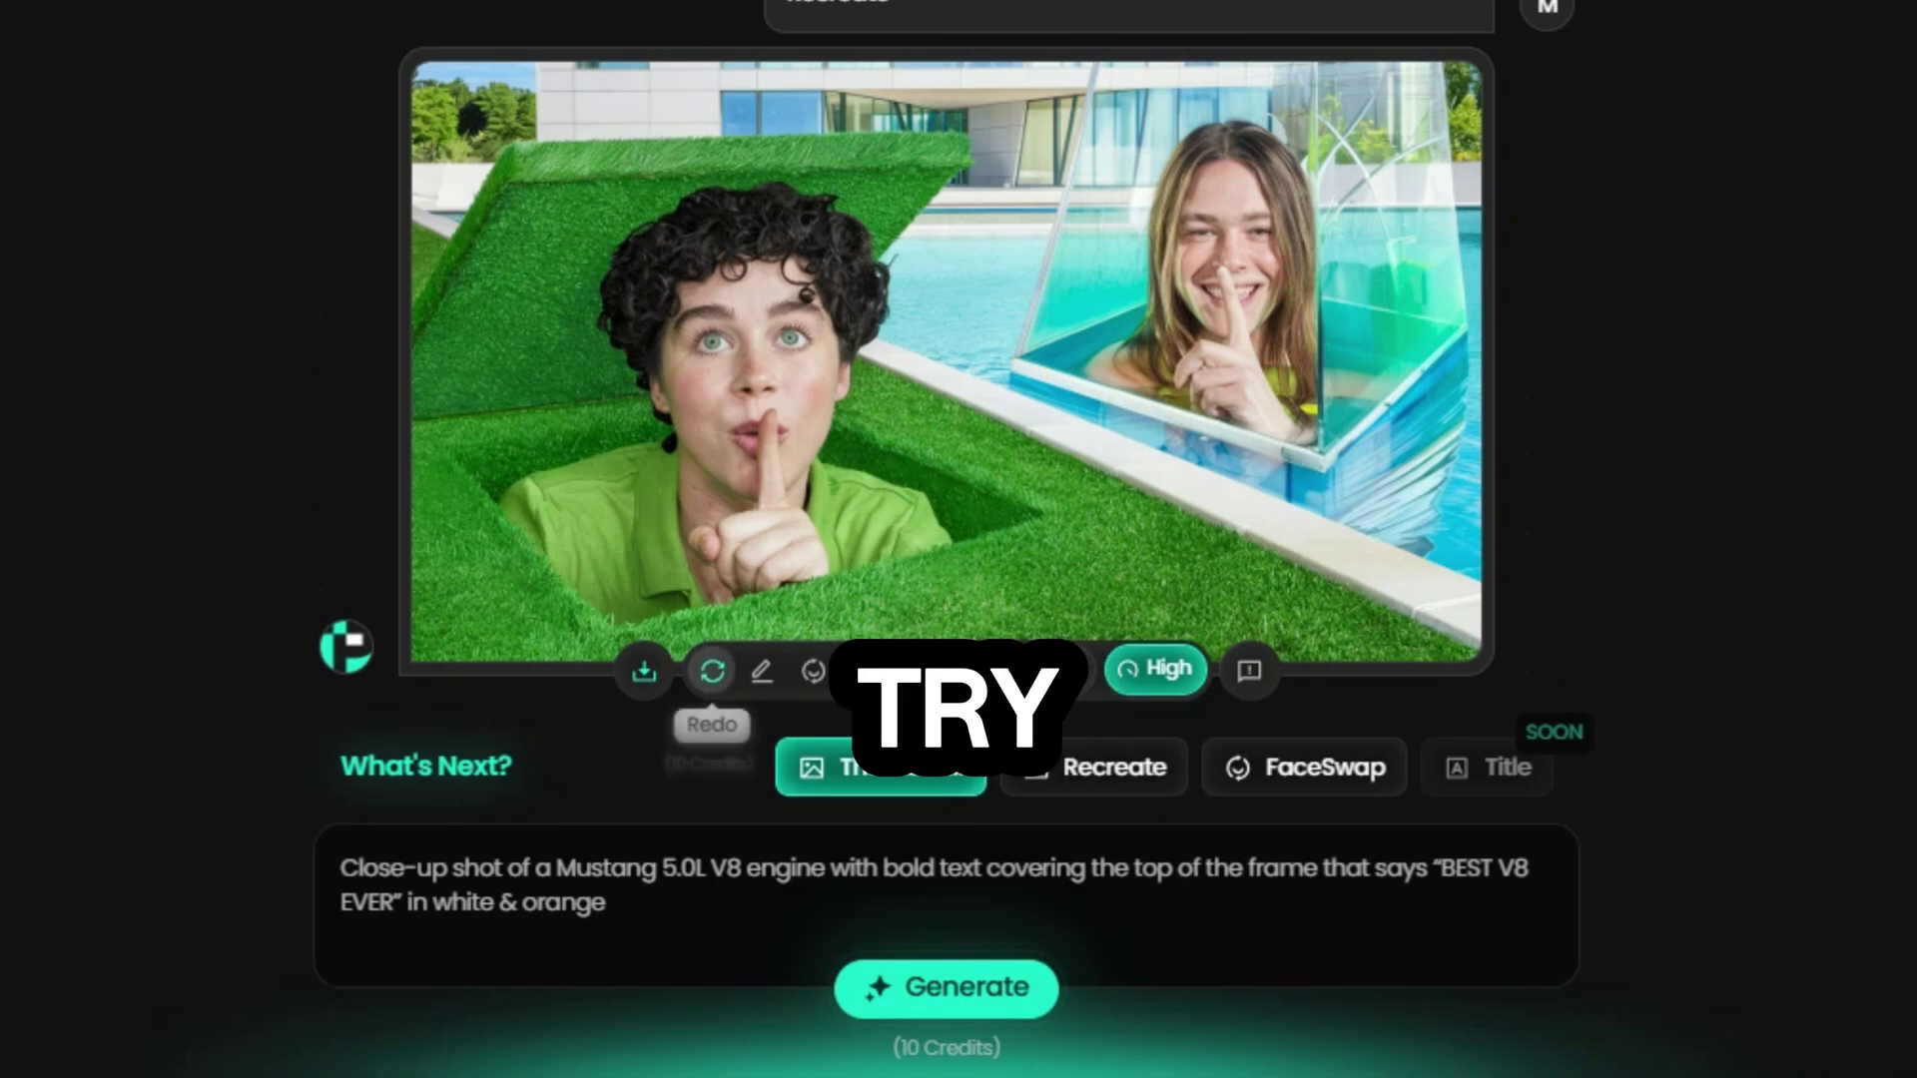
Regenerate the recreated thumbnail and paste replacement text into the prompt field.
left_click(712, 669)
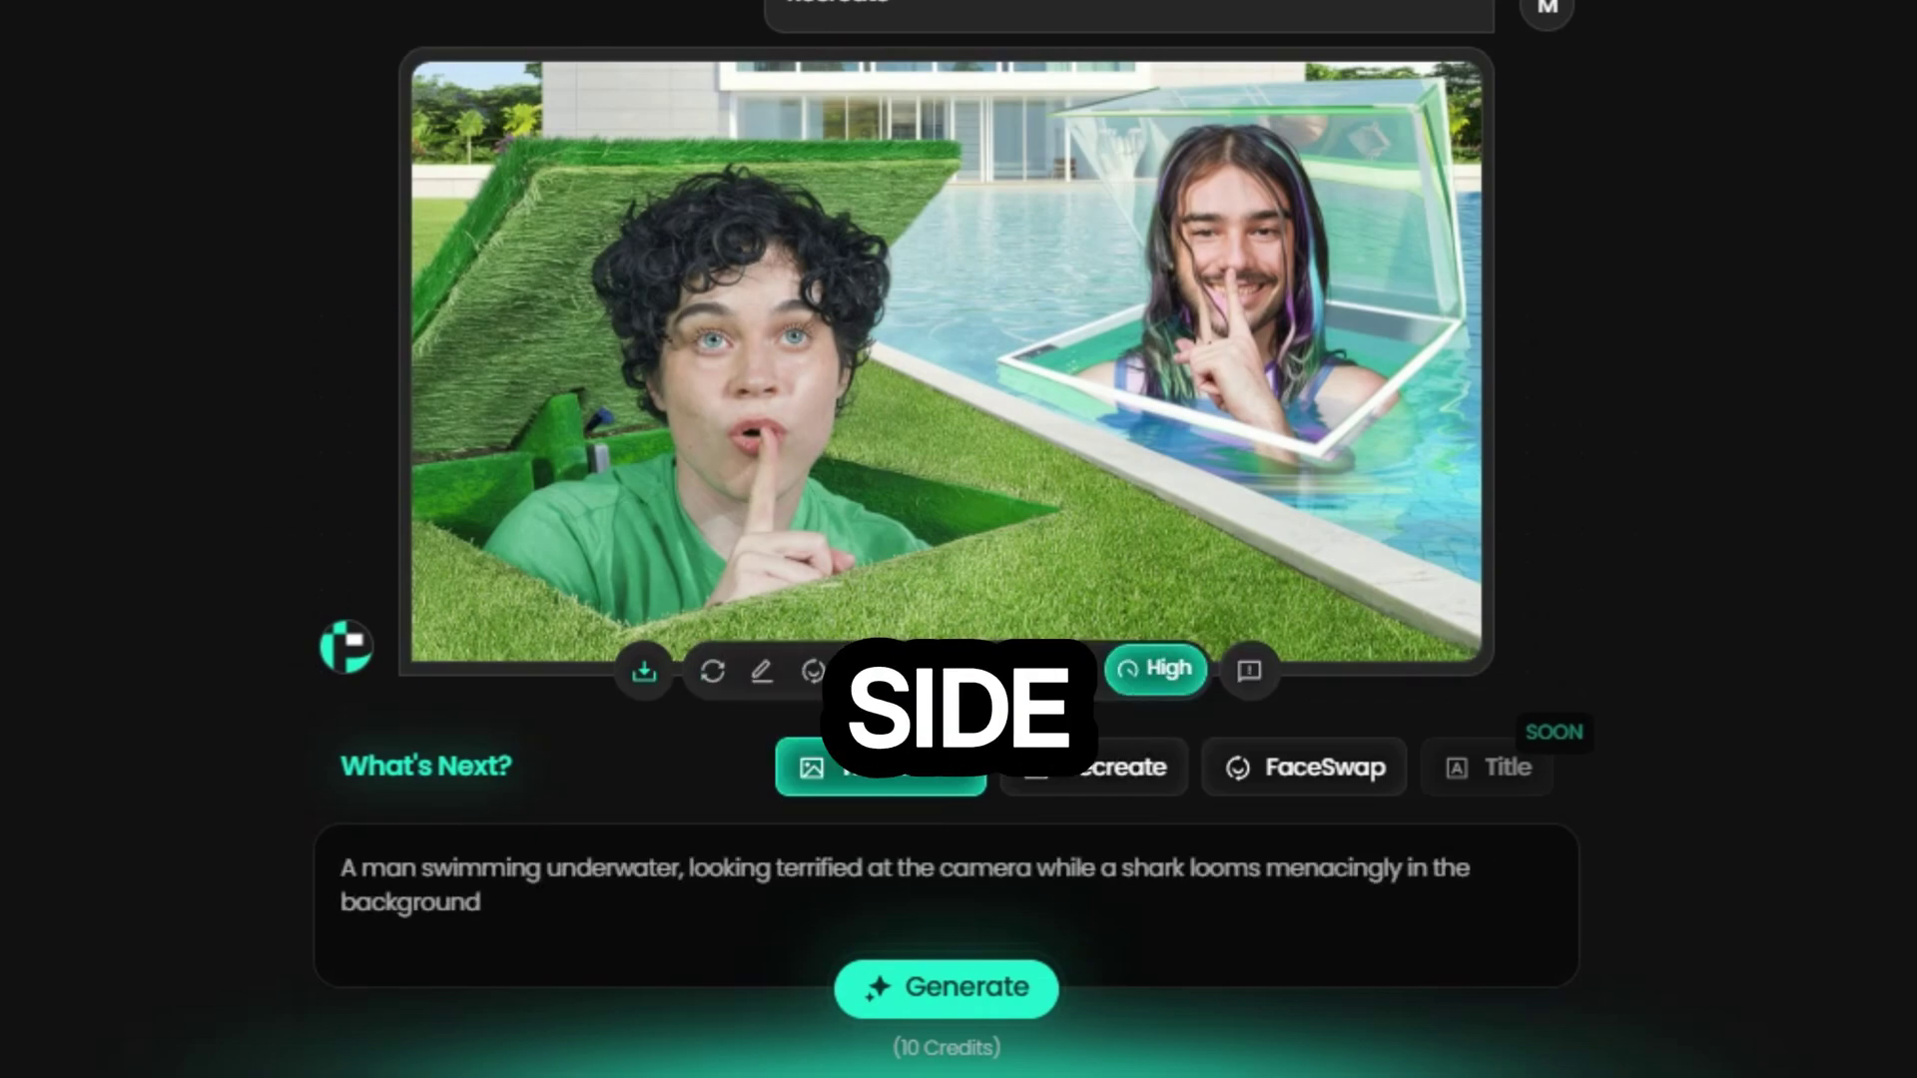
type("Generate a sinister, greedy version of Mario with a cigar, surrounded by poker chips & stacks of cash & place the Nintendo logo behind him")
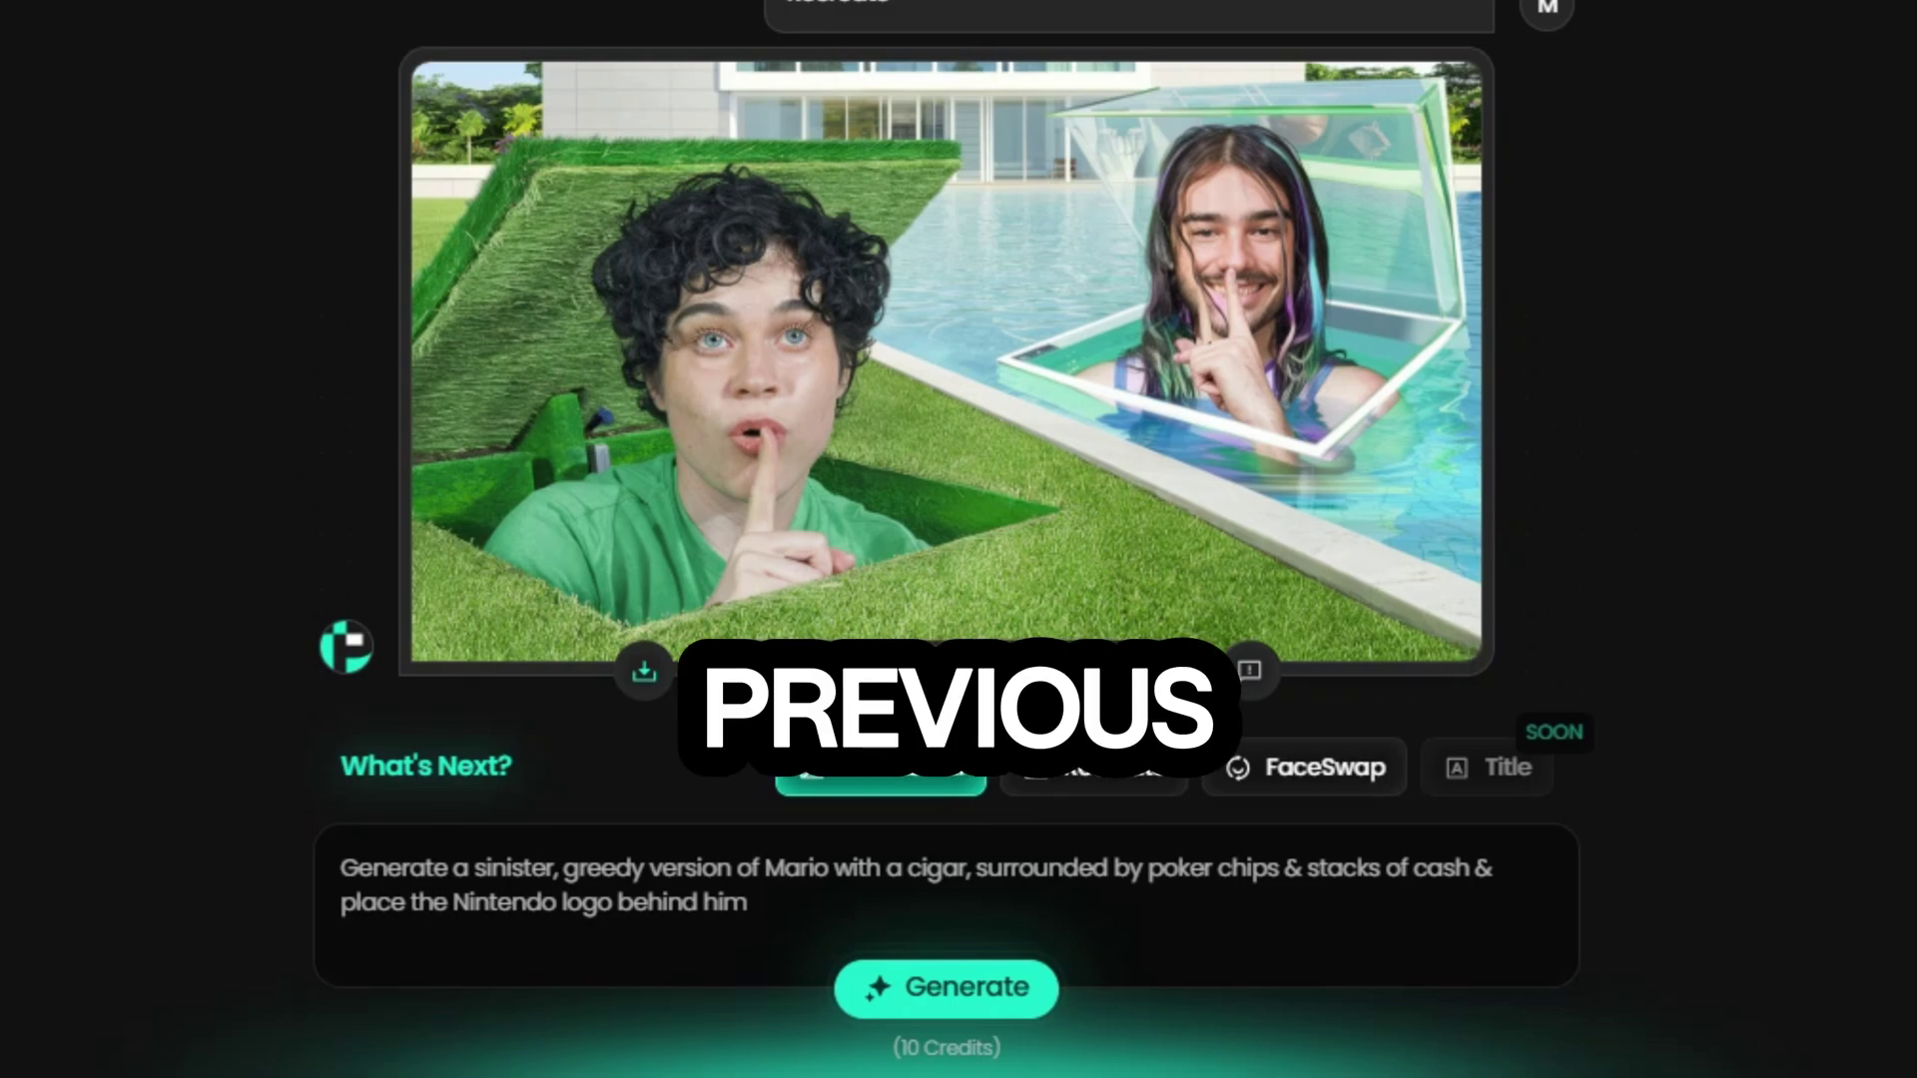
key("ctrl+a")
type("Show a luxurious mansion on the left & a very tiny house on the right with a red arrow pointing to the tiny house labeled \"Elon Musk\" in bold text")
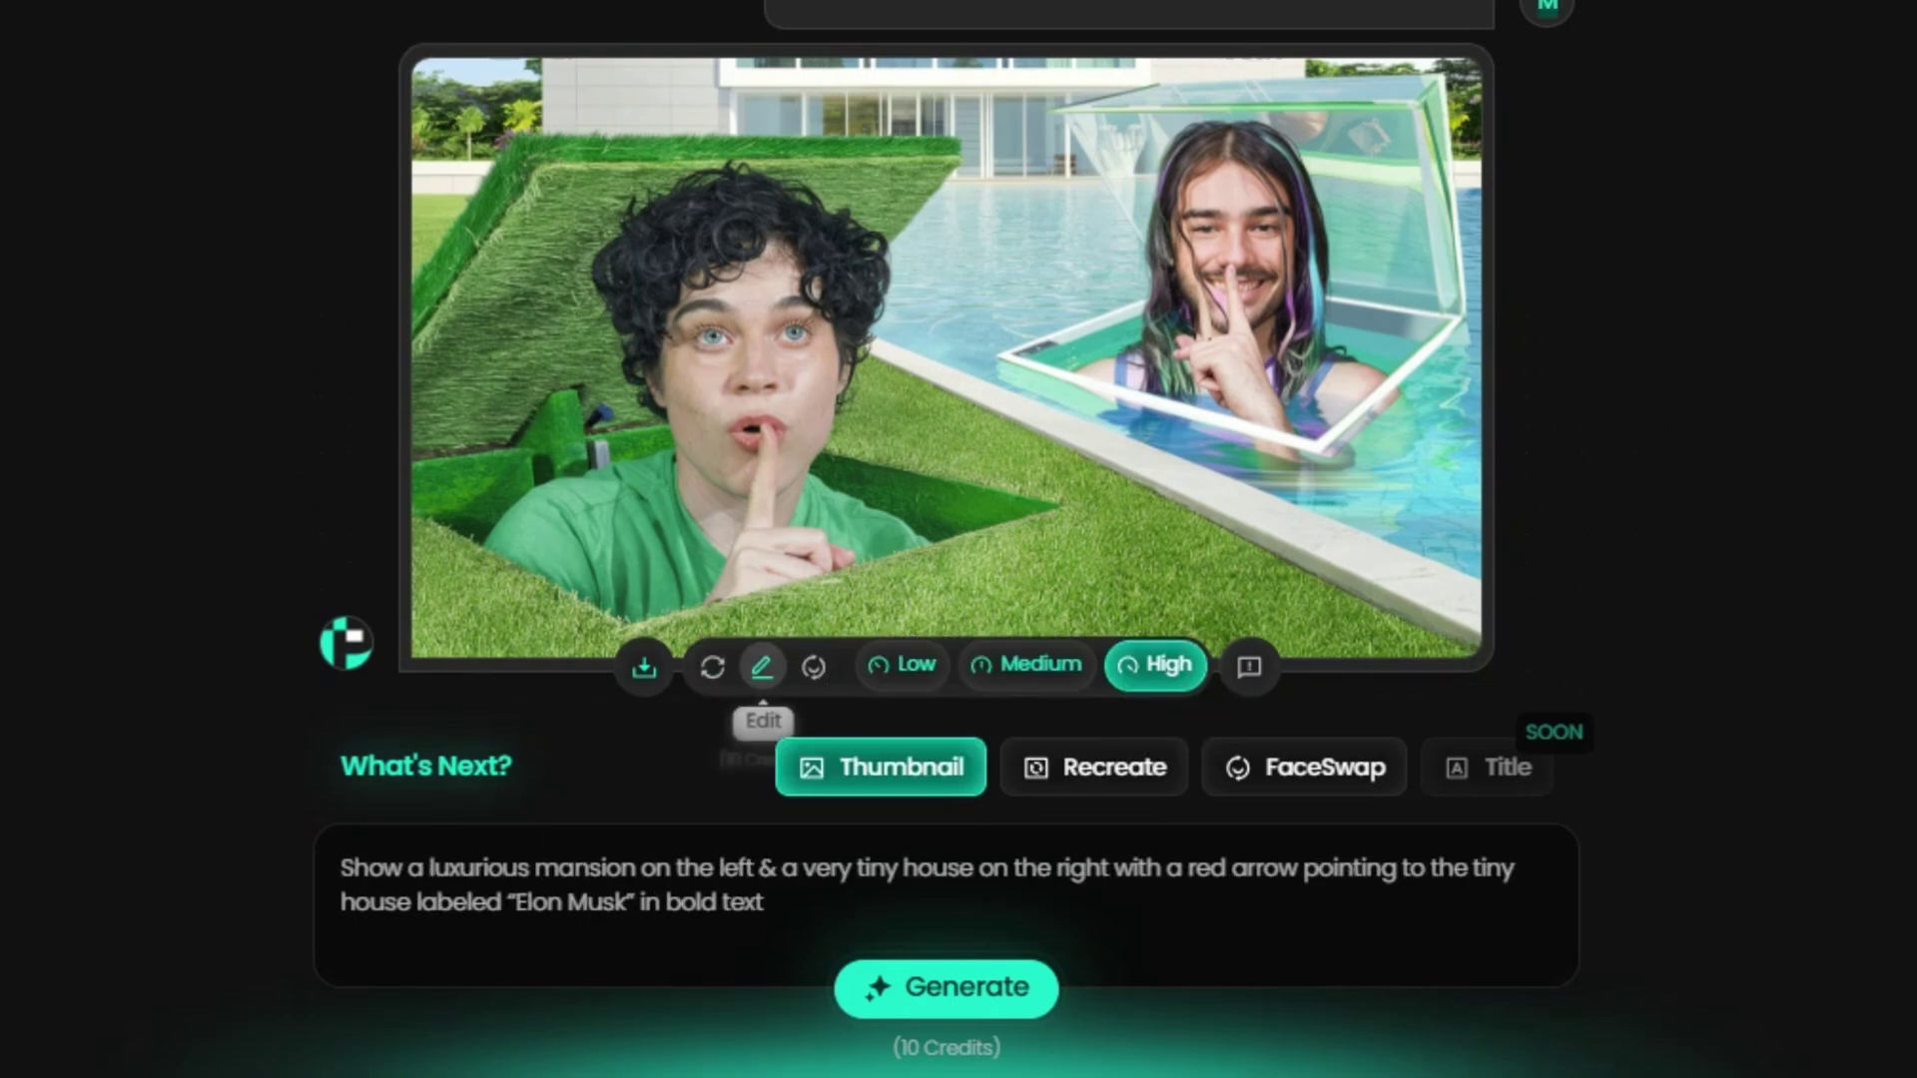
Submit an edit making both characters real people, keeping the rest, then view the YouTube results.
left_click(762, 665)
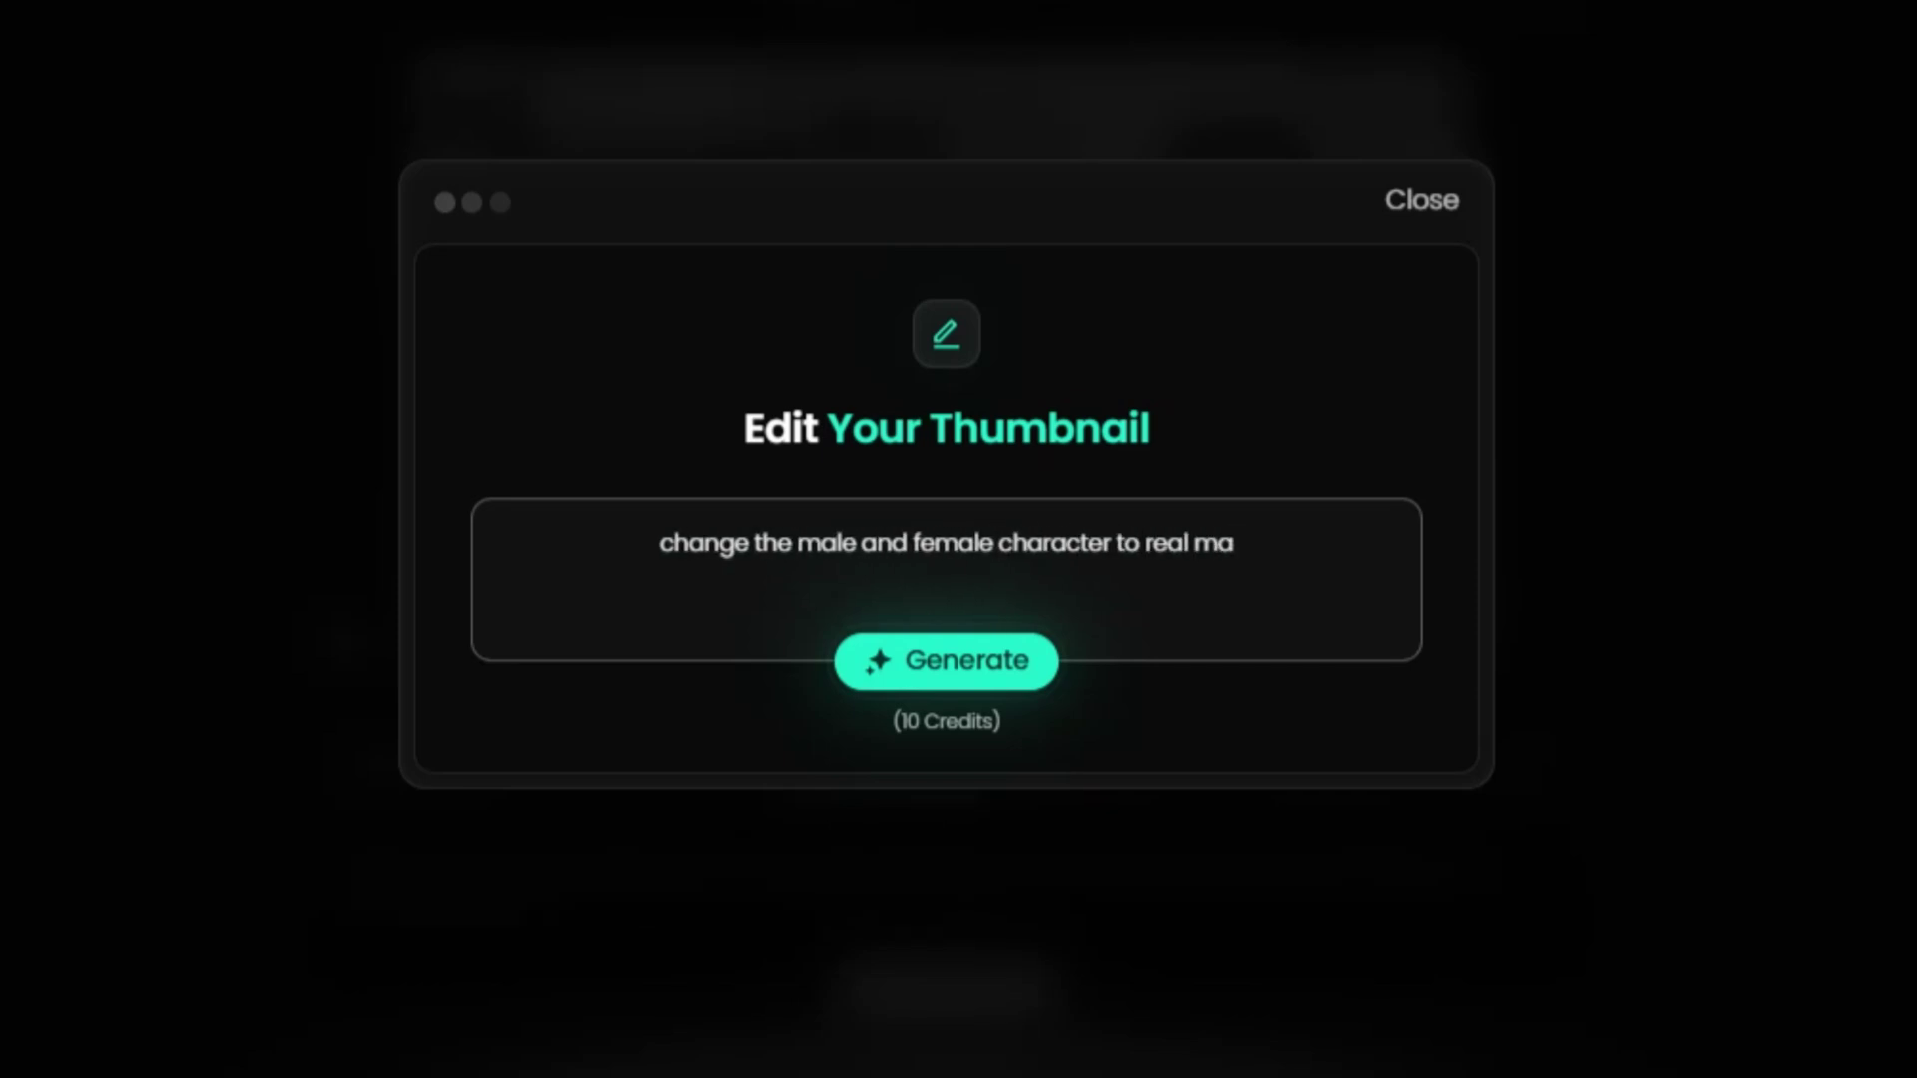
type("n keeping rest of the")
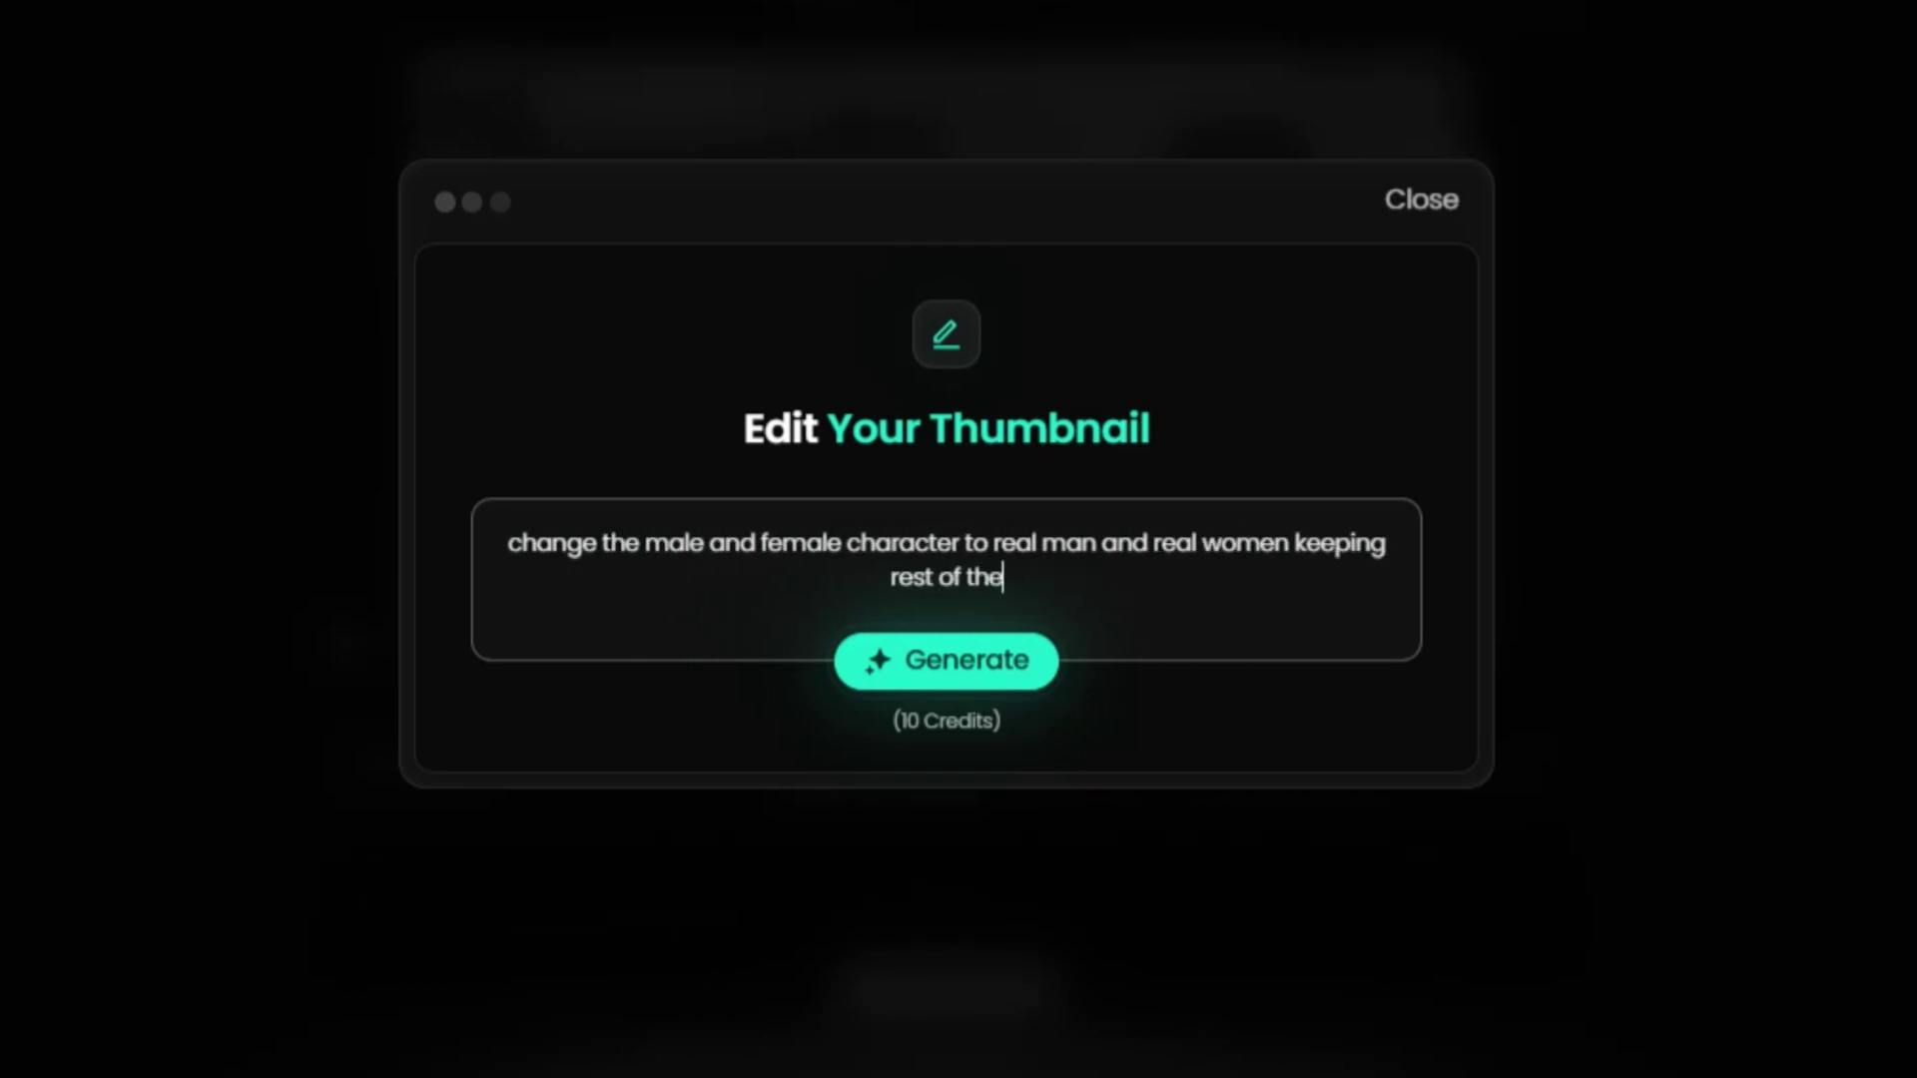
key("Return")
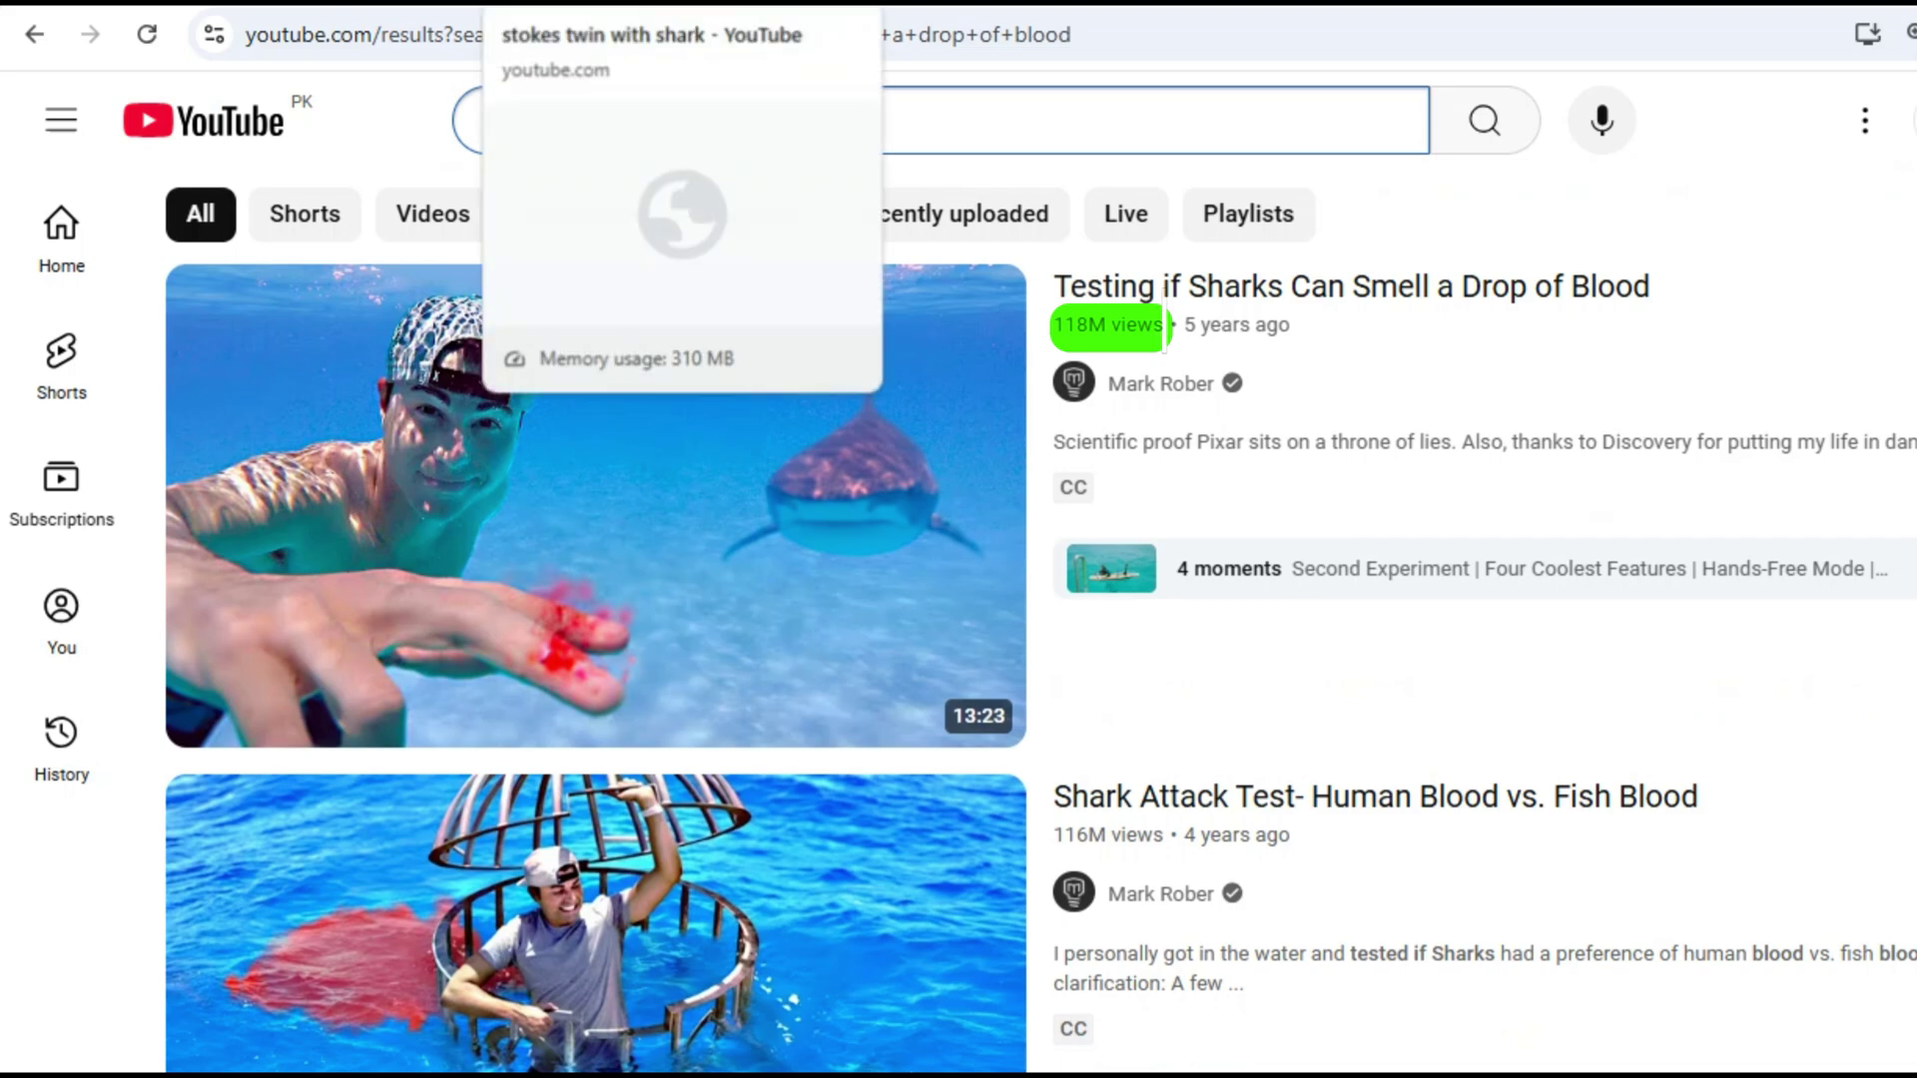
left_click(579, 3)
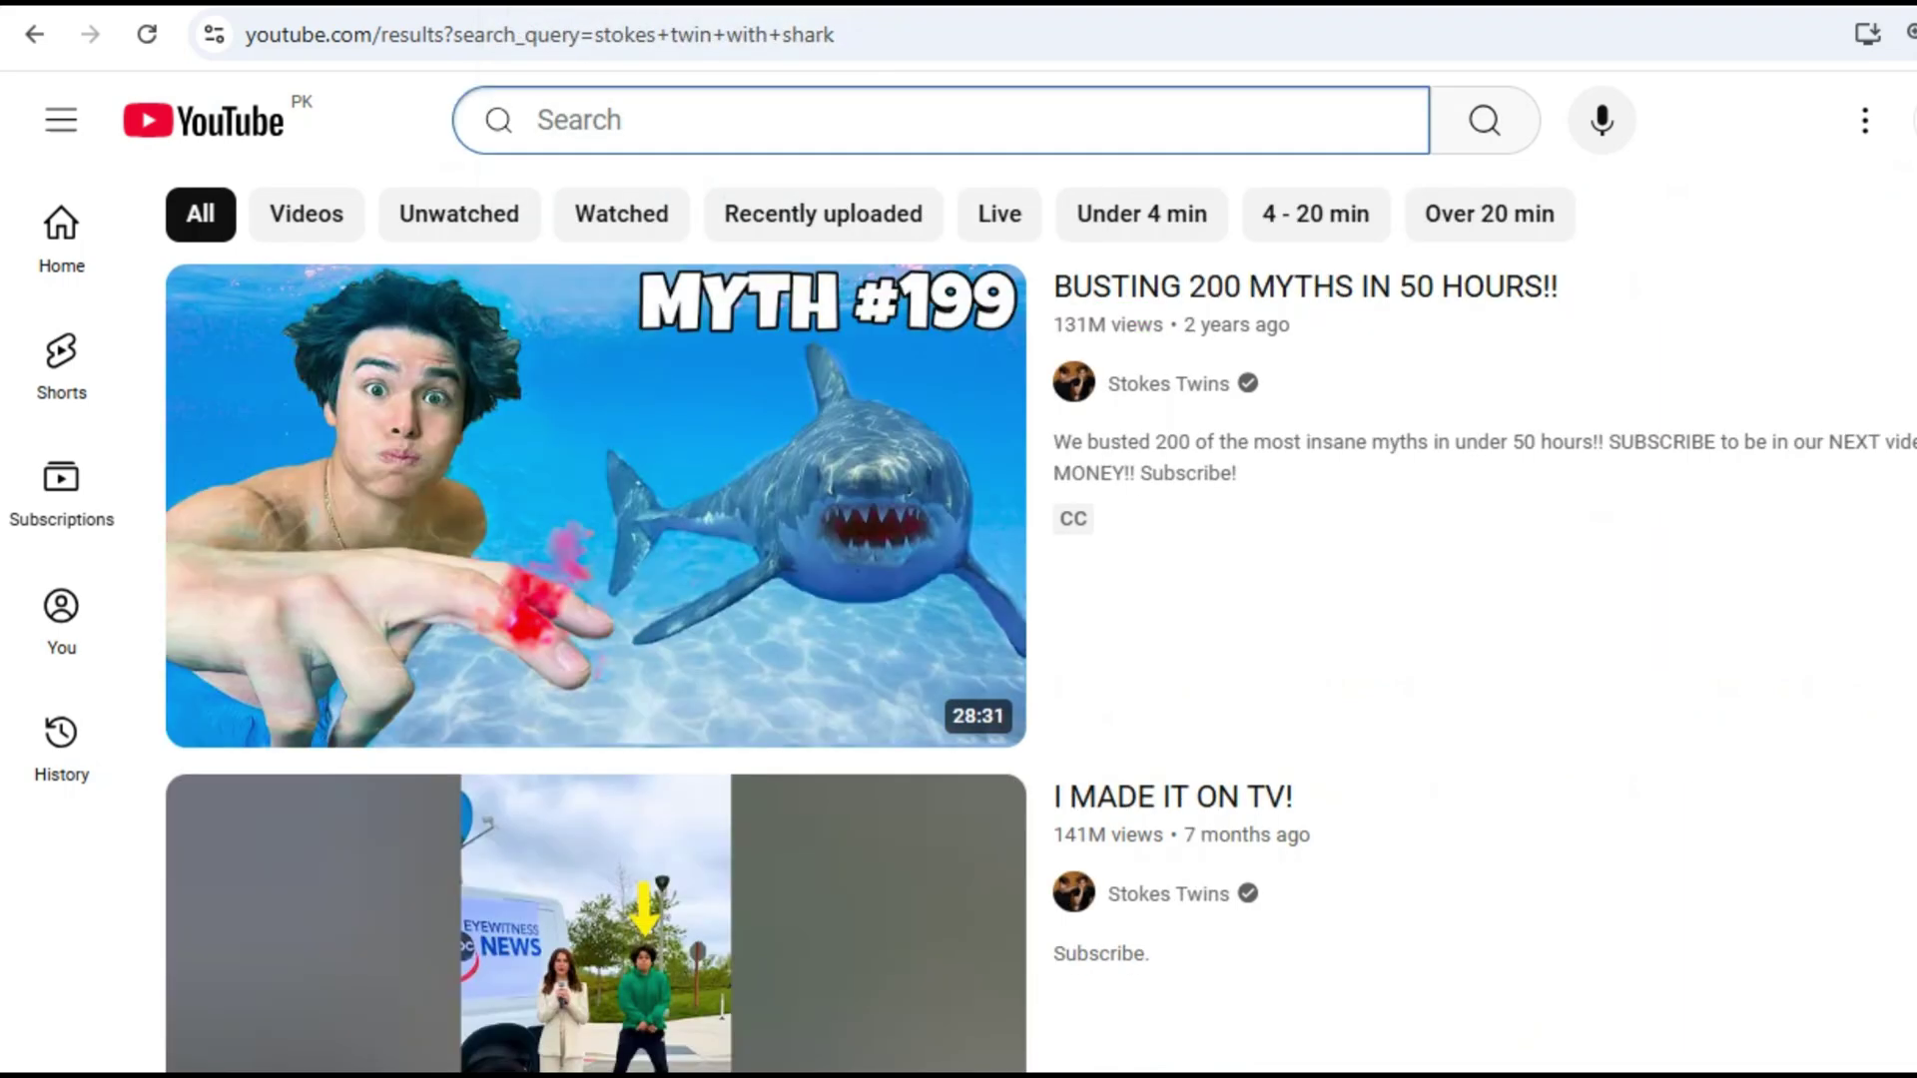